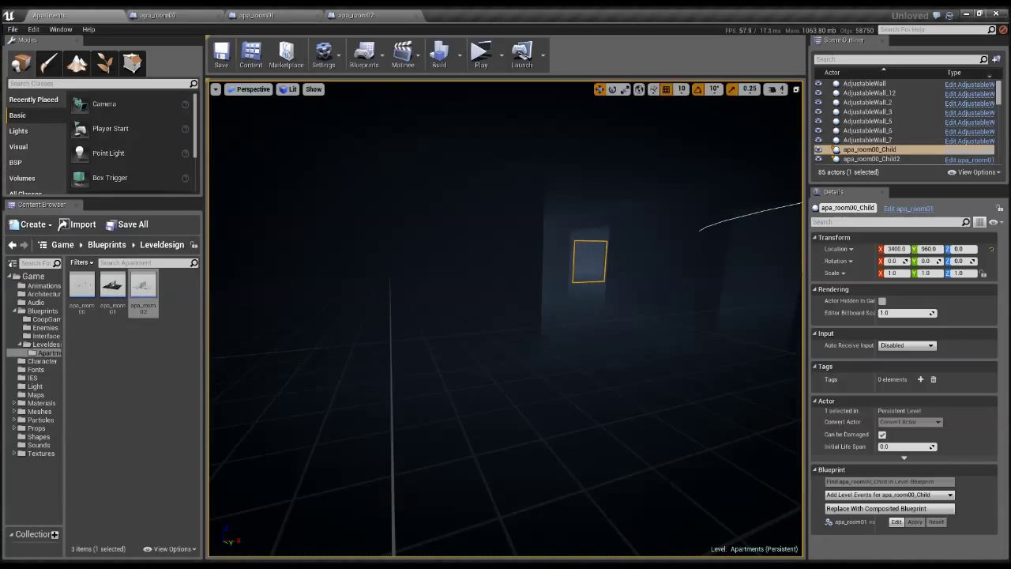
# Open the apa_room00 blueprint and make the DoubleDoorN, DoubleDoorW, DoubledoorE and DoubleDoorS components visible
pyautogui.press('Escape')
pyautogui.moveTo(506, 316); pyautogui.dragTo(790, 316, button='right')
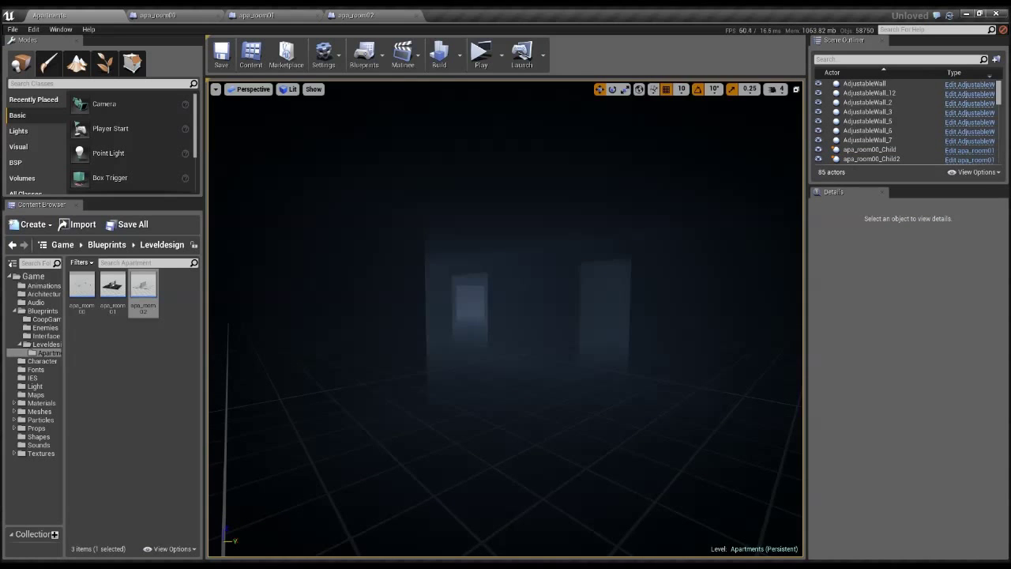
pyautogui.click(158, 15)
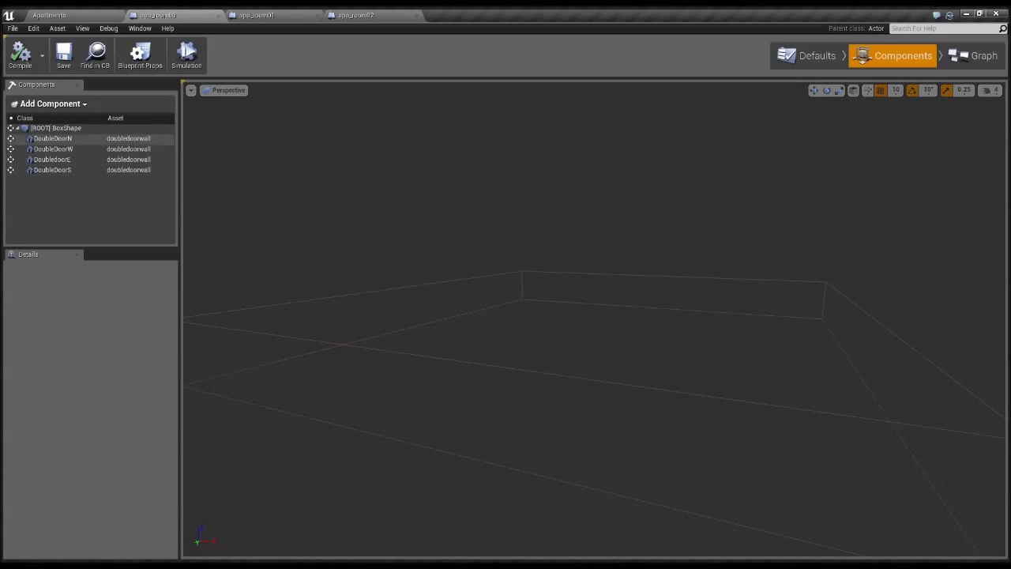
pyautogui.click(30, 139)
pyautogui.scroll(-5, 87, 460)
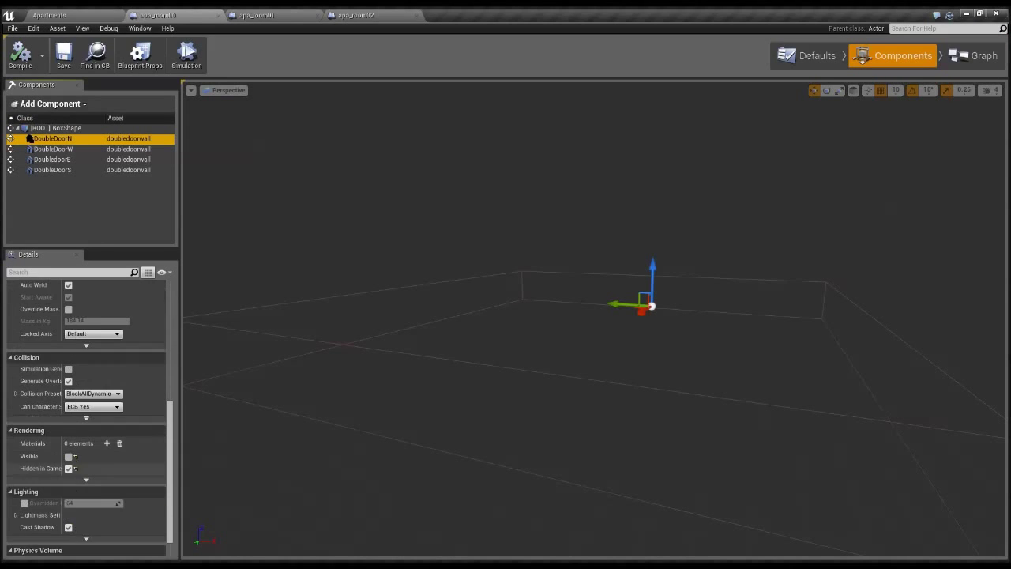
pyautogui.click(67, 437)
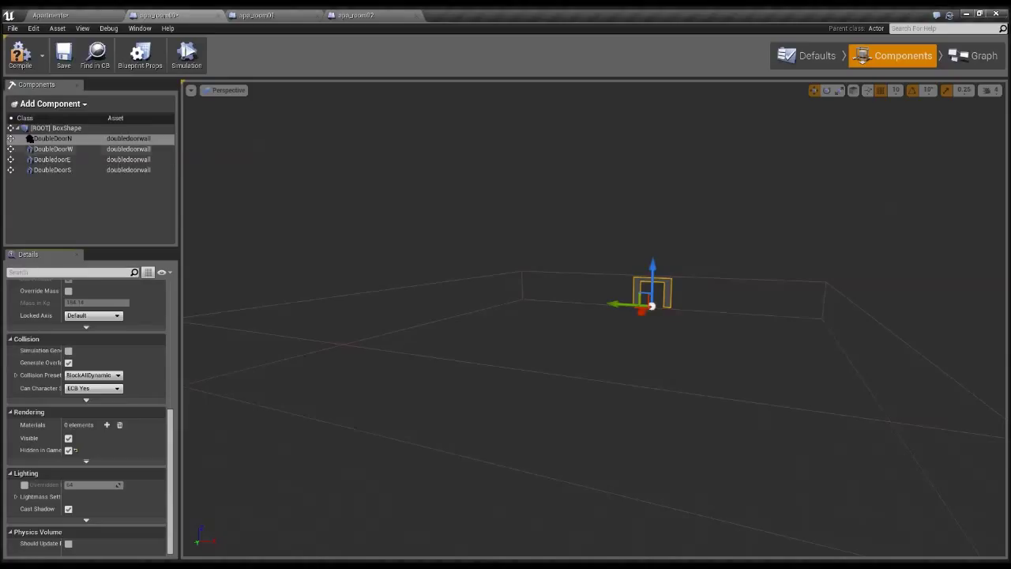
pyautogui.click(29, 148)
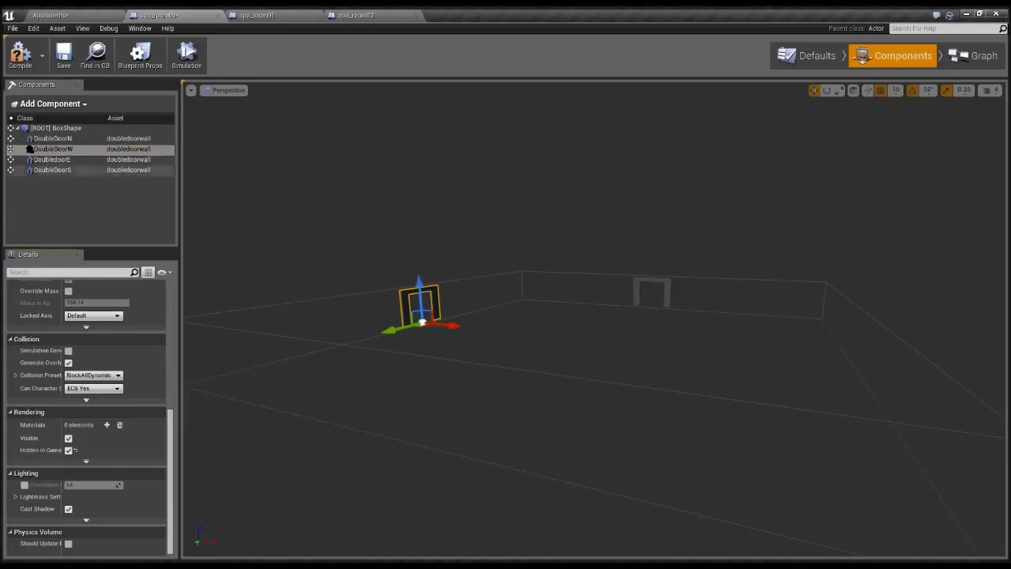
pyautogui.click(29, 159)
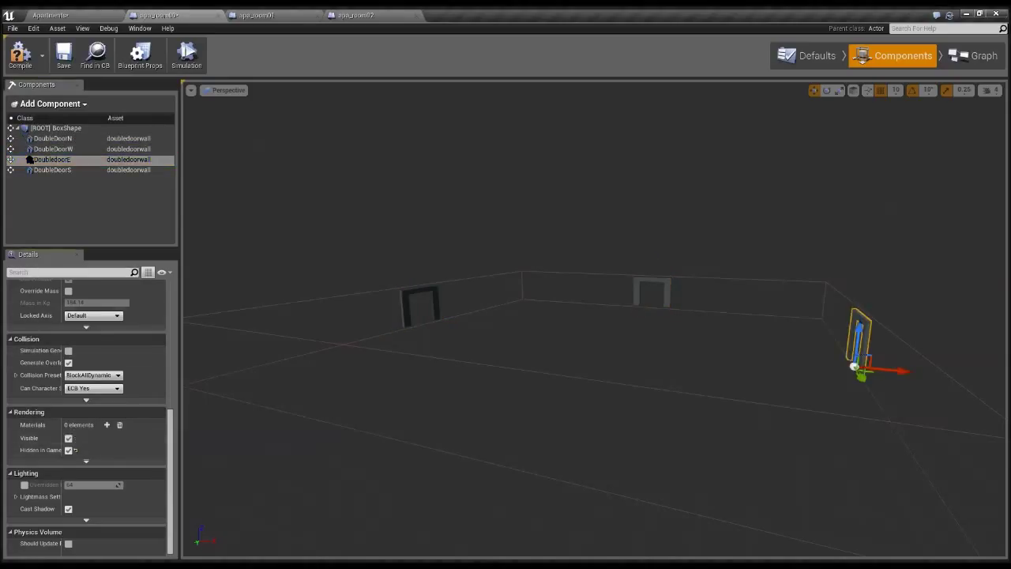
pyautogui.click(29, 170)
pyautogui.click(69, 438)
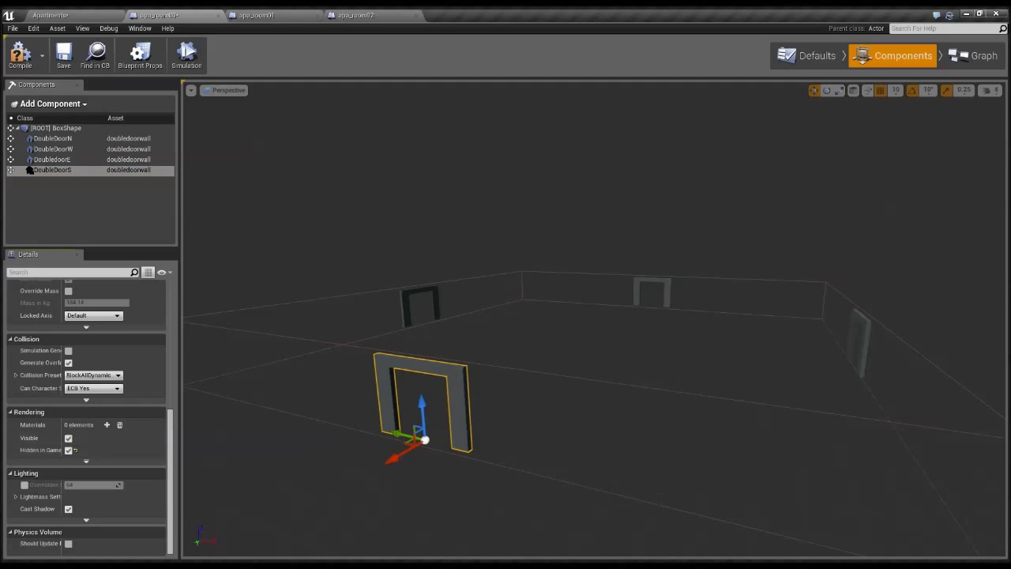
pyautogui.moveTo(506, 316); pyautogui.dragTo(711, 387, button='right')
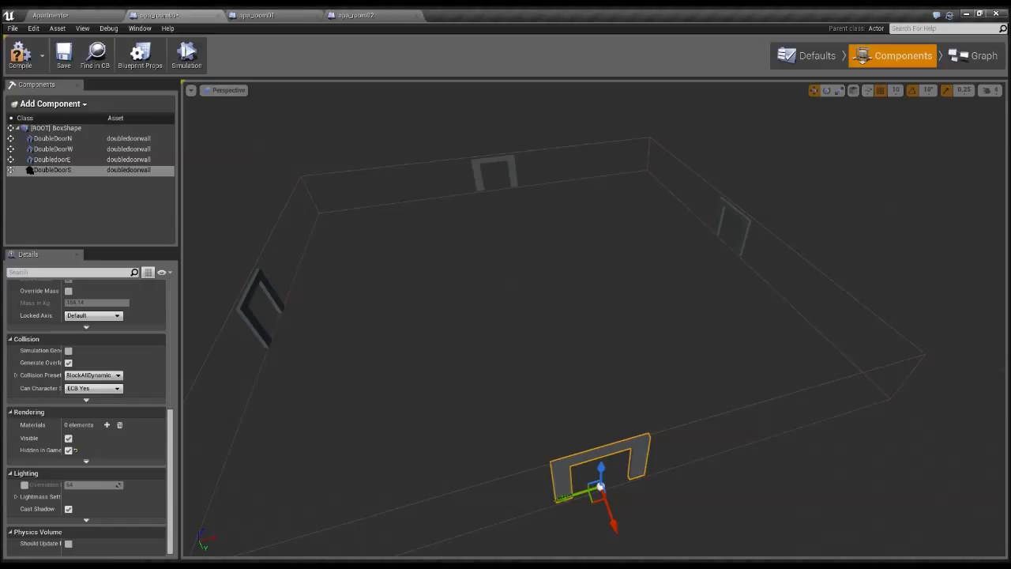
# Turn off visibility again for the four double-door components in the apa_room00 blueprint
pyautogui.click(30, 149)
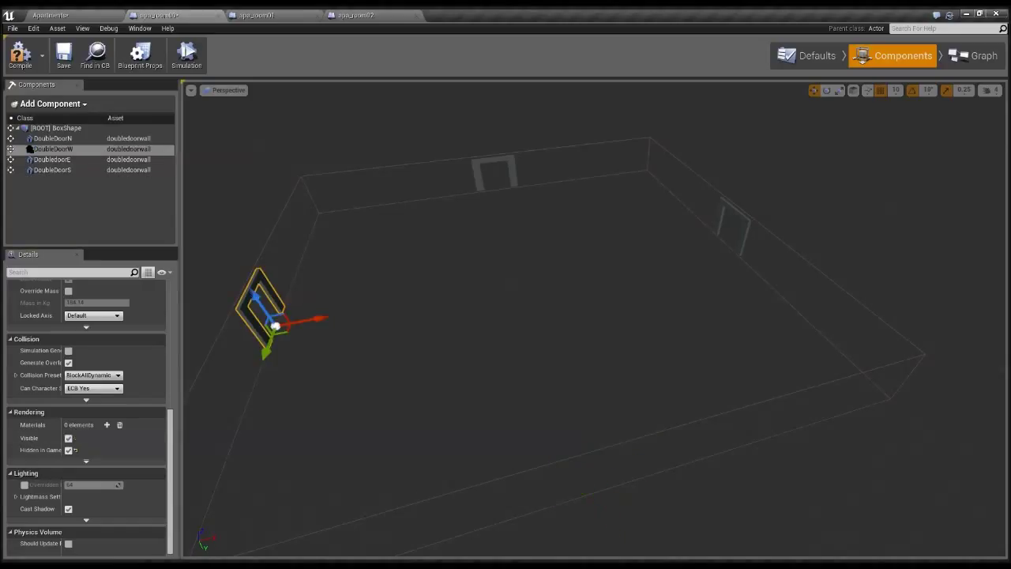
pyautogui.click(68, 438)
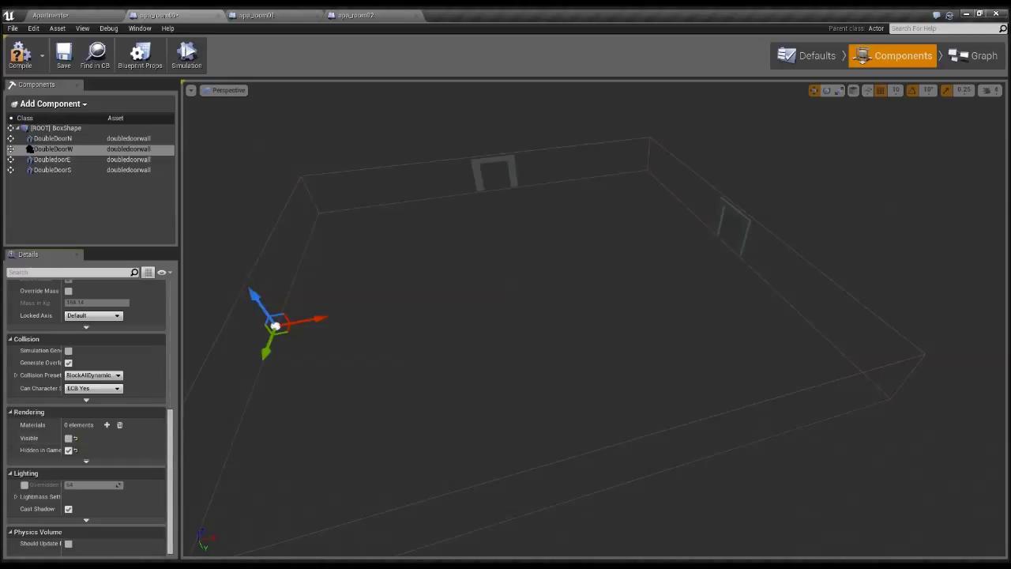
pyautogui.click(29, 138)
pyautogui.click(68, 437)
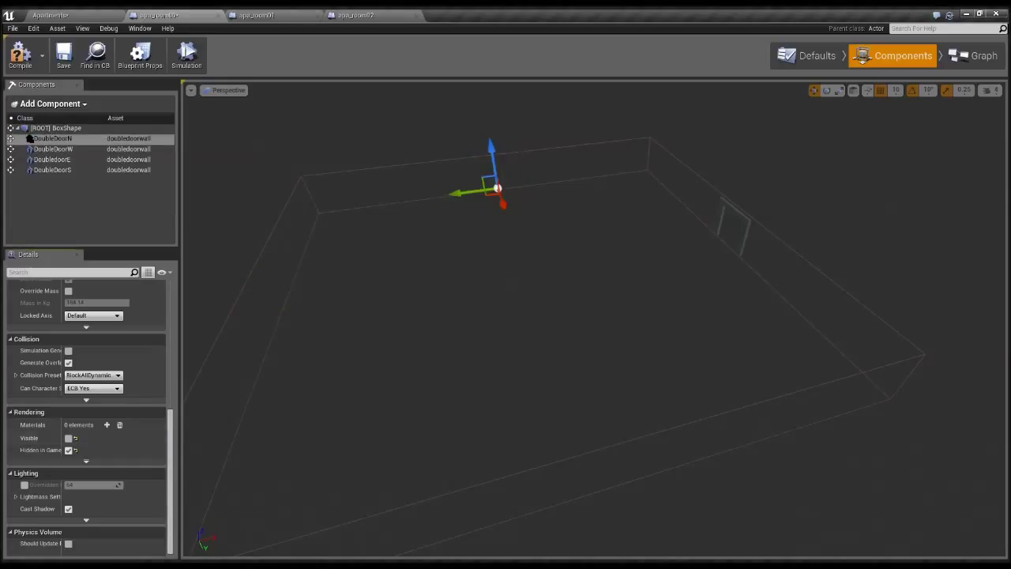
pyautogui.click(30, 159)
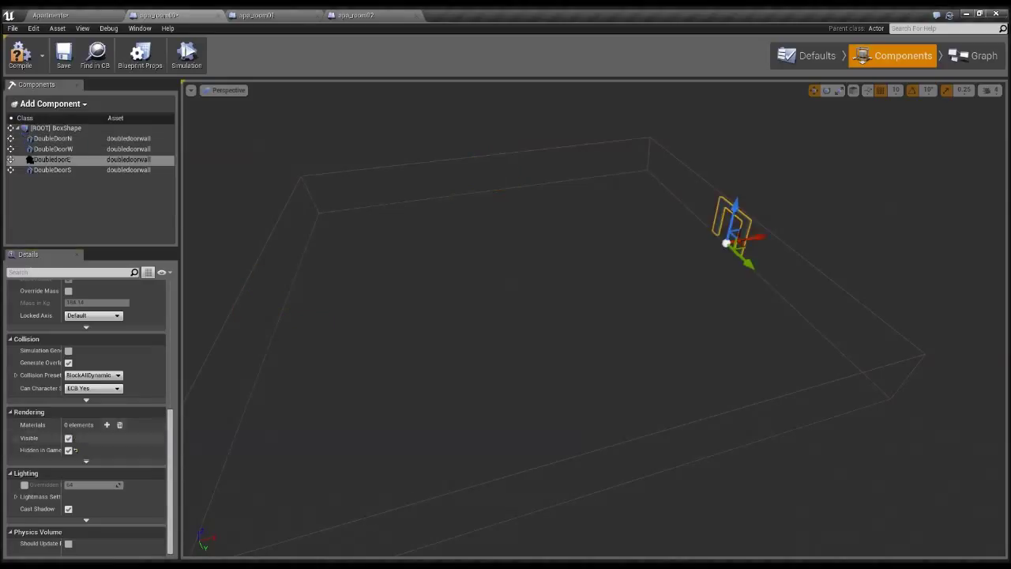
pyautogui.click(68, 438)
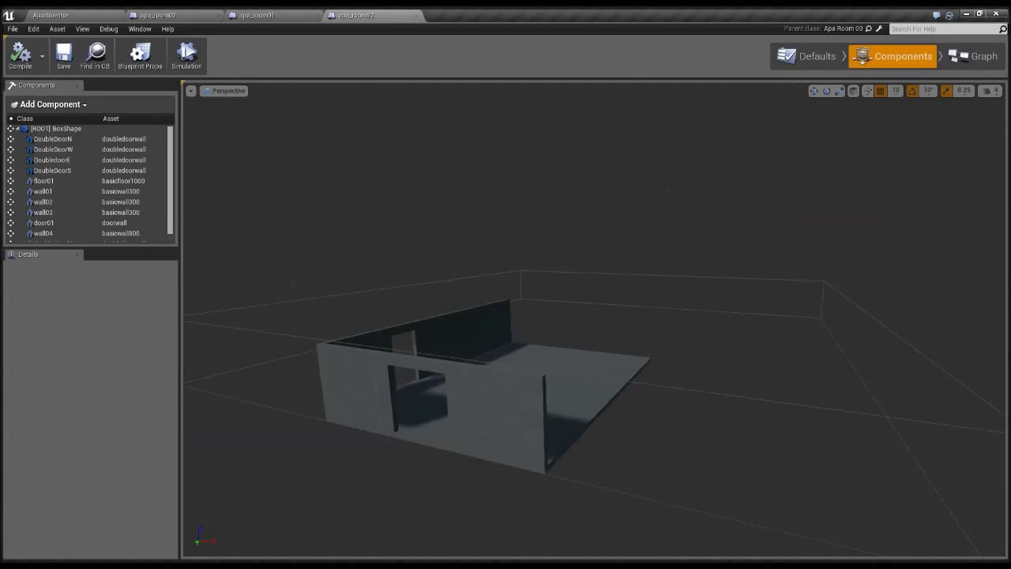
# In the apa_room02 blueprint, duplicate wall03 as wall05 and move the copy to X 490 on the opposite edge of the floor
pyautogui.moveTo(594, 316); pyautogui.dragTo(480, 347, button='right')
pyautogui.press('s')
pyautogui.click(31, 212)
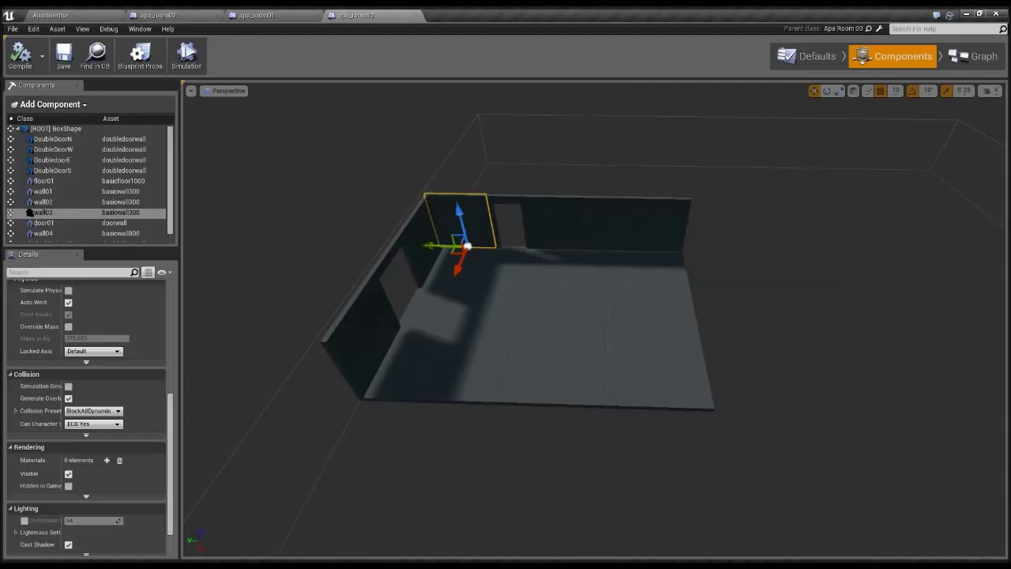
pyautogui.click(32, 181)
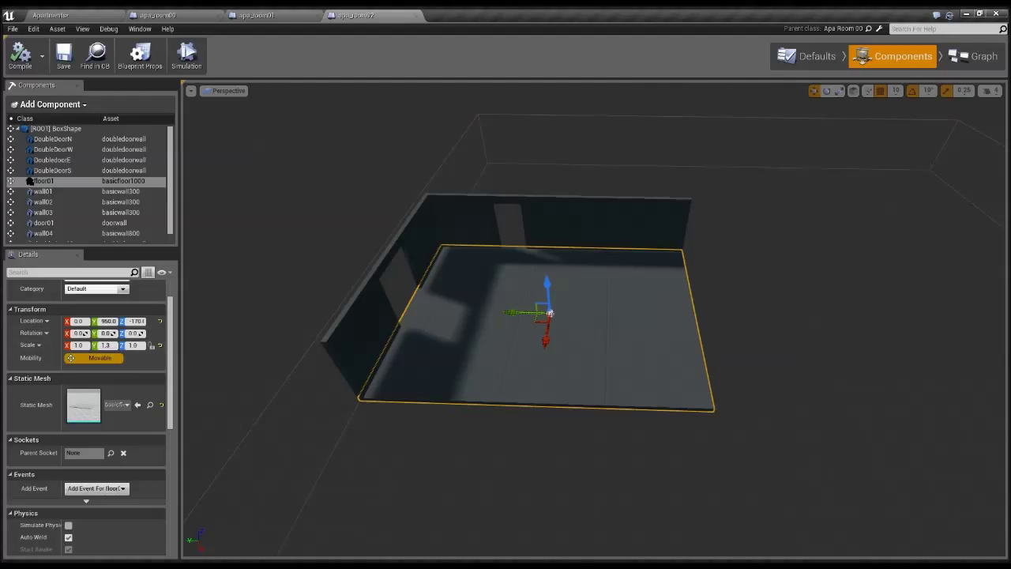
pyautogui.click(30, 234)
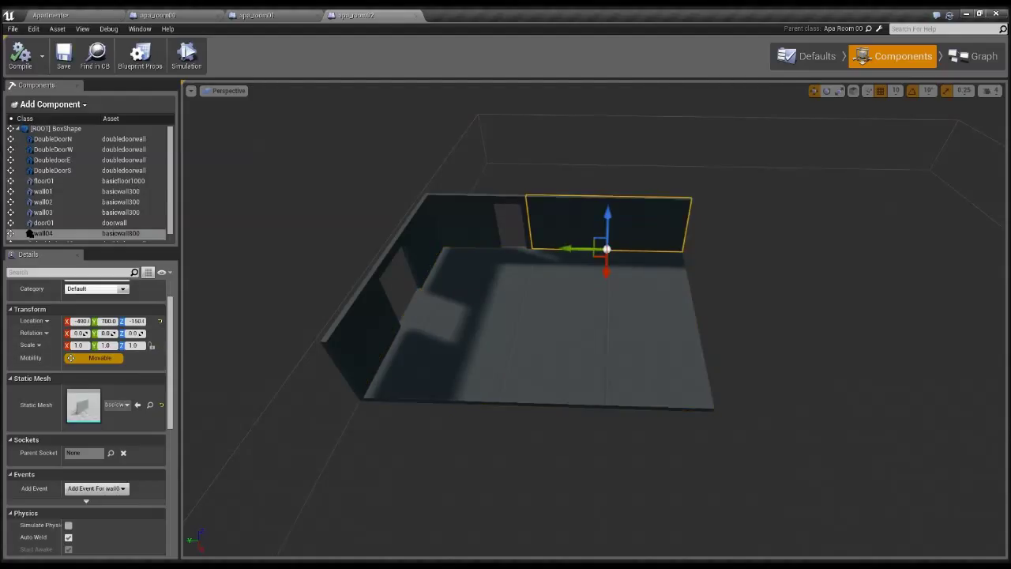
pyautogui.click(31, 212)
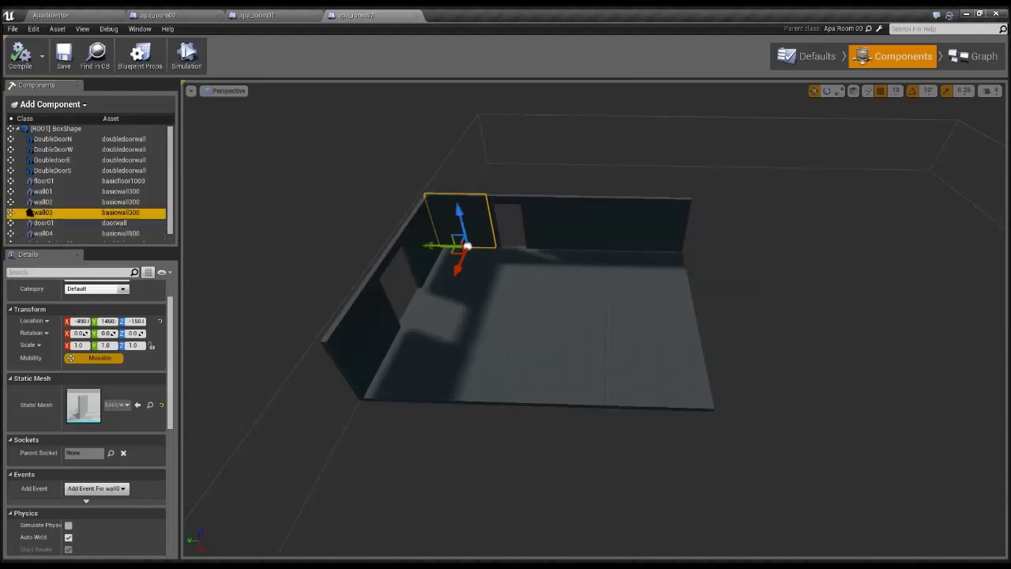
pyautogui.hotkey('ctrl', 'w')
pyautogui.write('wall')
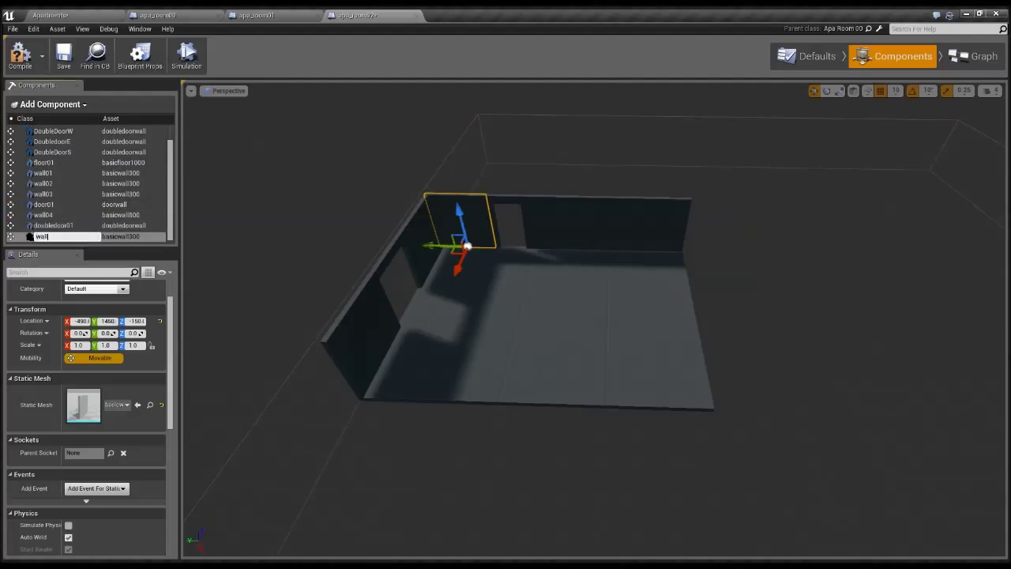
pyautogui.write('05')
pyautogui.press('Return')
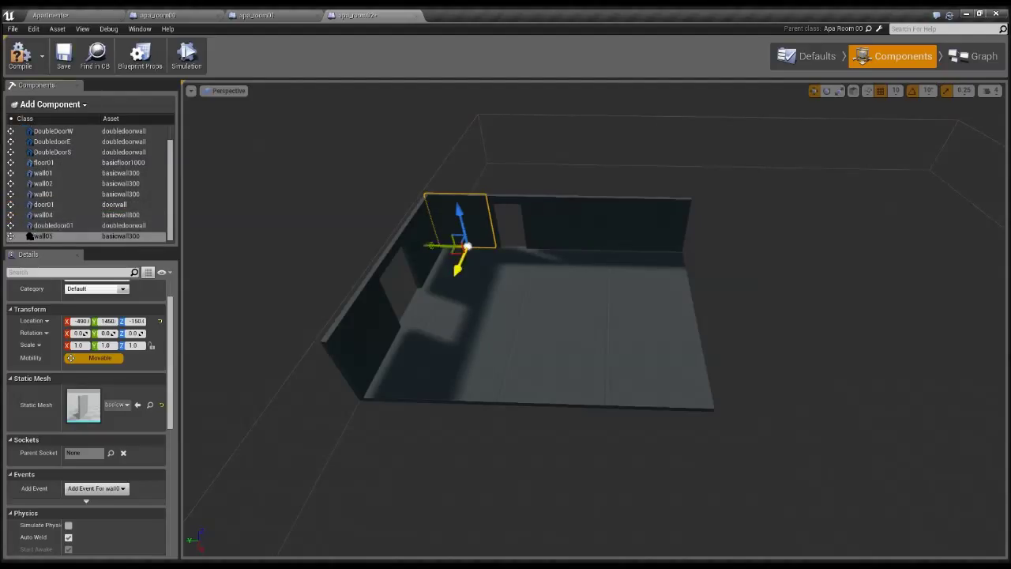
pyautogui.moveTo(459, 263); pyautogui.dragTo(425, 427)
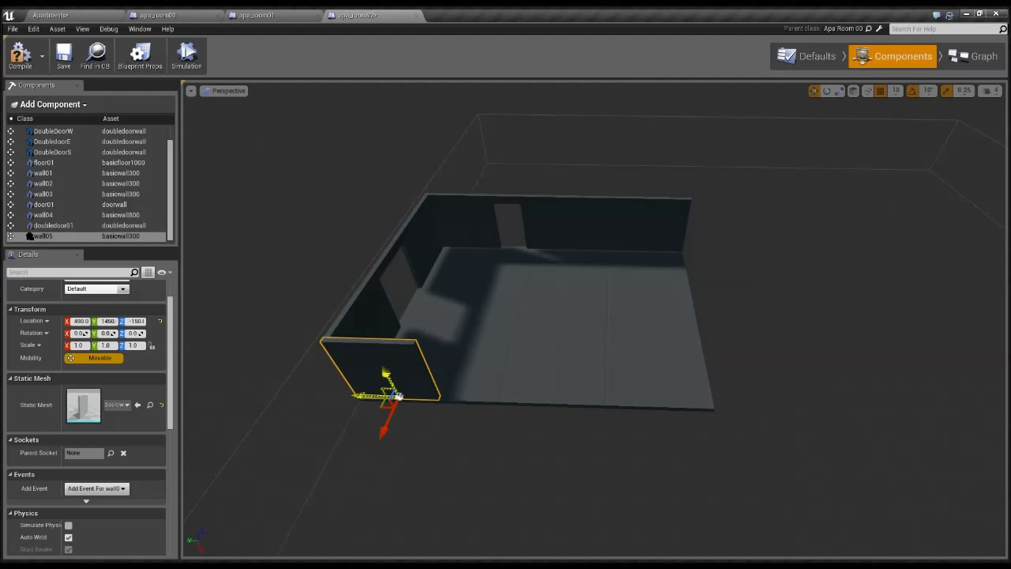
# Duplicate the door01 component and name the copy sdfdfgdg
pyautogui.moveTo(387, 389); pyautogui.dragTo(467, 403, button='right')
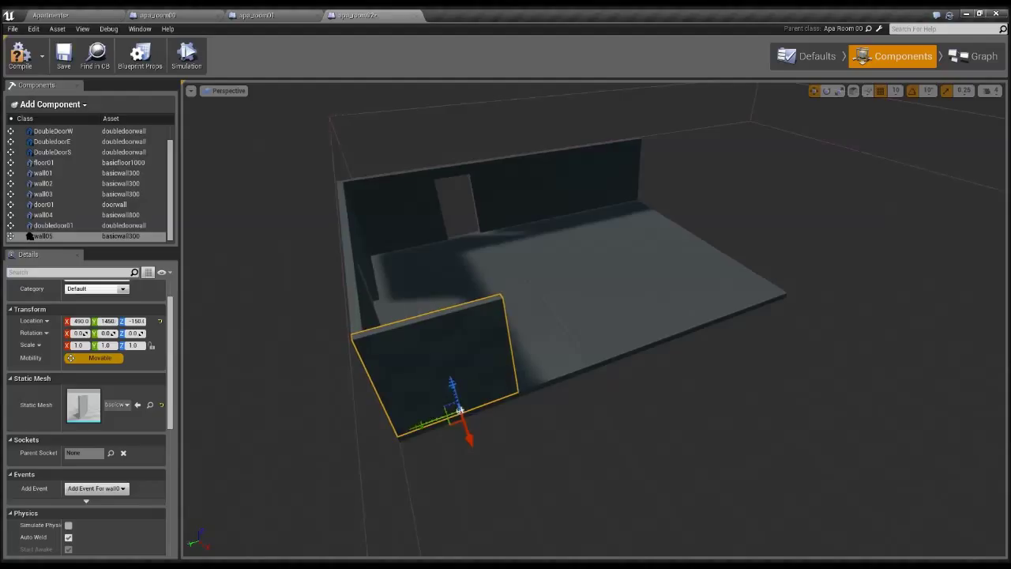
pyautogui.click(32, 203)
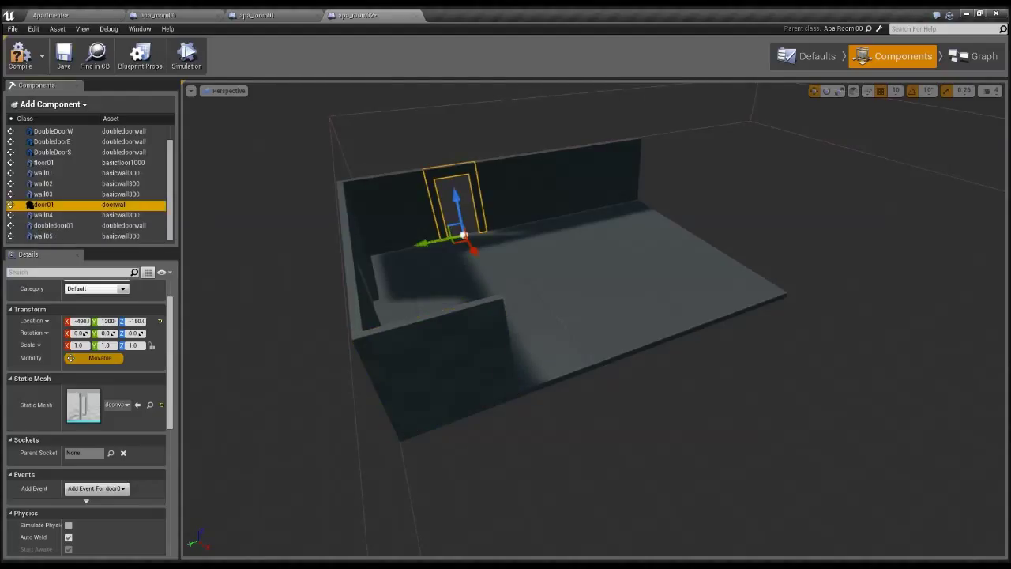
pyautogui.hotkey('ctrl', 'w')
pyautogui.write('doubledoor')
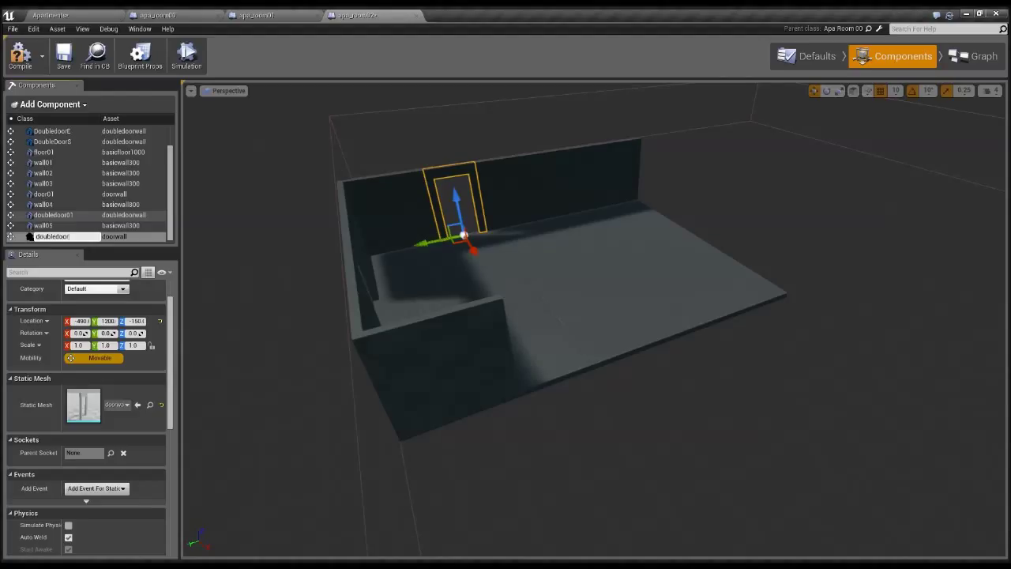
pyautogui.write('01')
pyautogui.press('Return')
pyautogui.write('dfdfgdg')
pyautogui.press('Return')
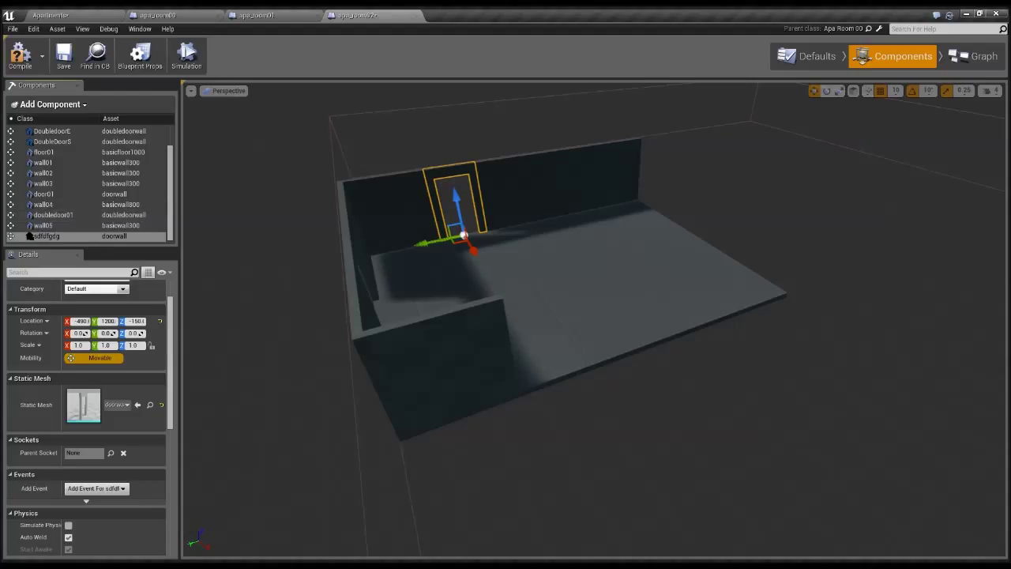
# Place the copied door beside wall05 at X 490, Y 1100 and change its static mesh to doubledoorwall
pyautogui.moveTo(464, 236); pyautogui.dragTo(587, 404)
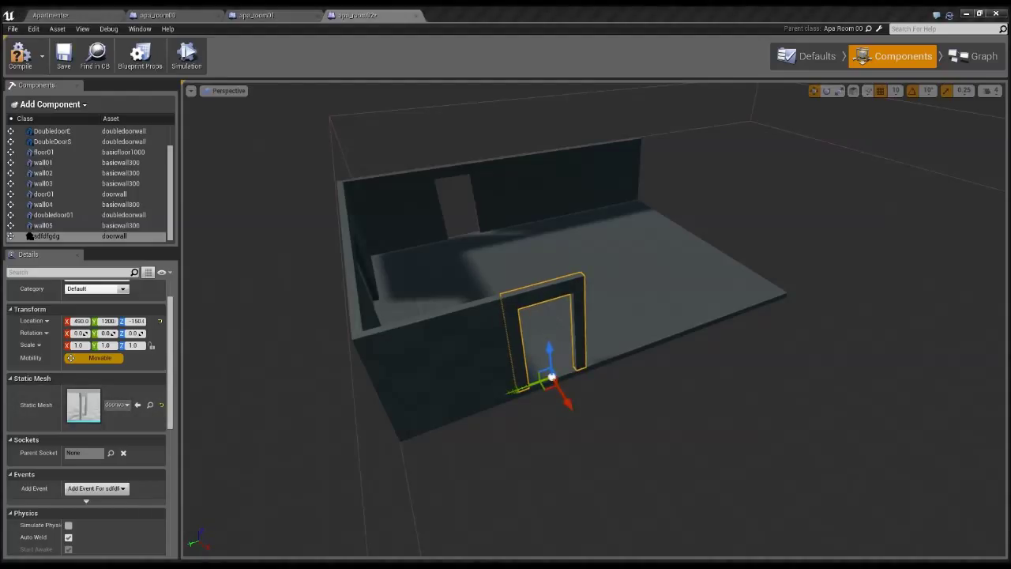
pyautogui.click(137, 404)
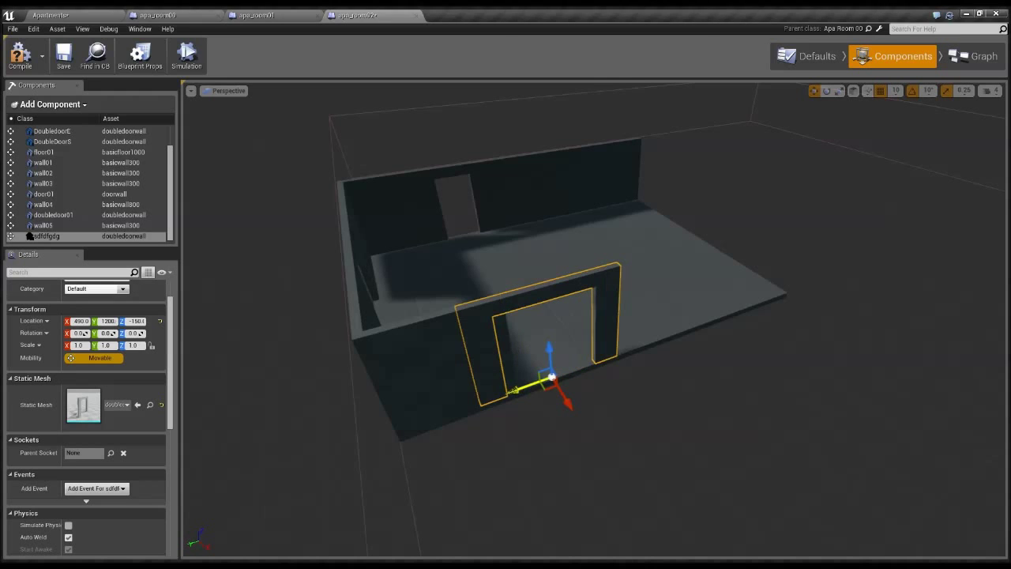
pyautogui.moveTo(600, 379); pyautogui.dragTo(546, 382, button='right')
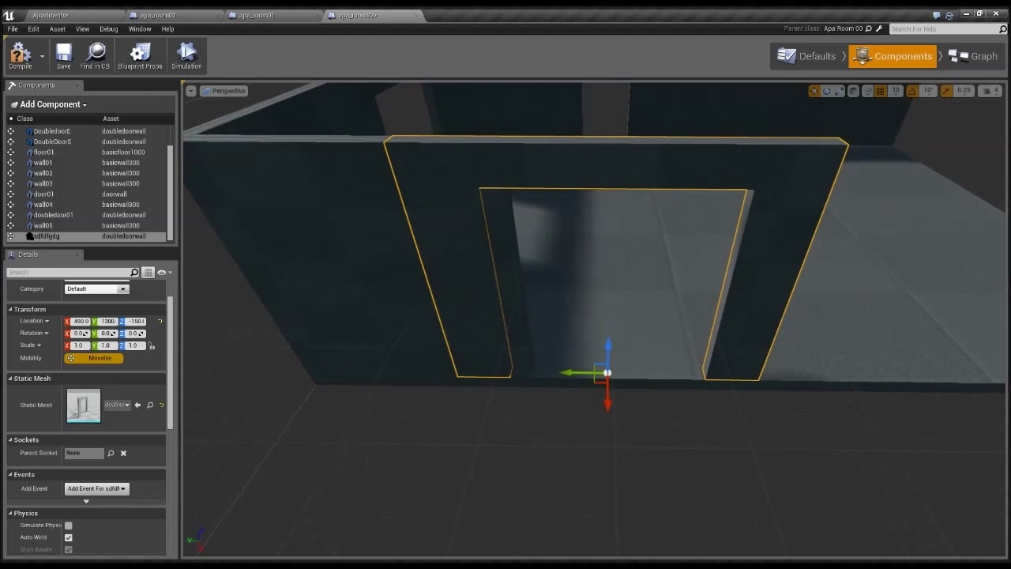
pyautogui.moveTo(571, 372); pyautogui.dragTo(649, 357)
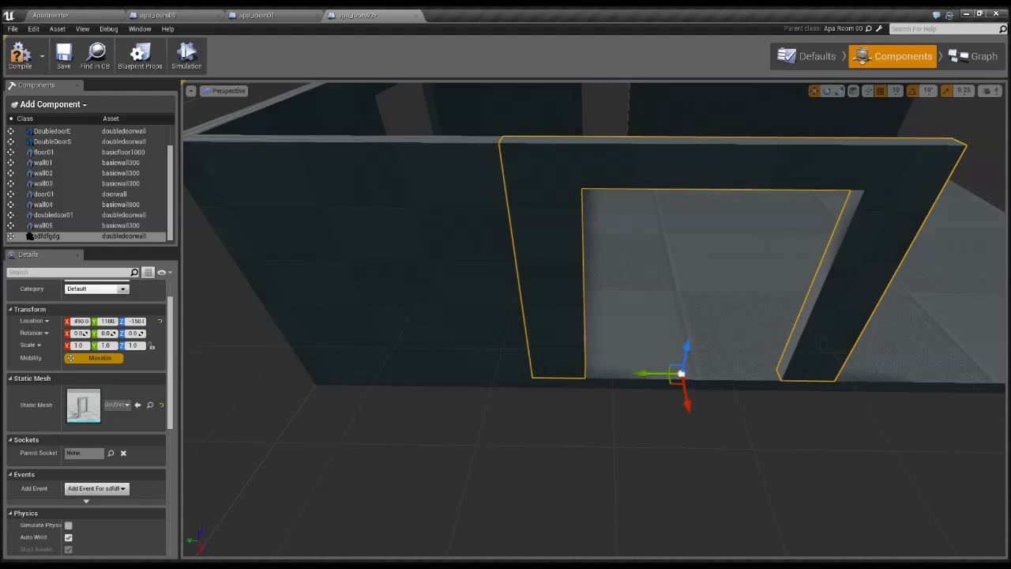
# Duplicate wall05 and name the copy wall06
pyautogui.moveTo(648, 357); pyautogui.dragTo(545, 407, button='right')
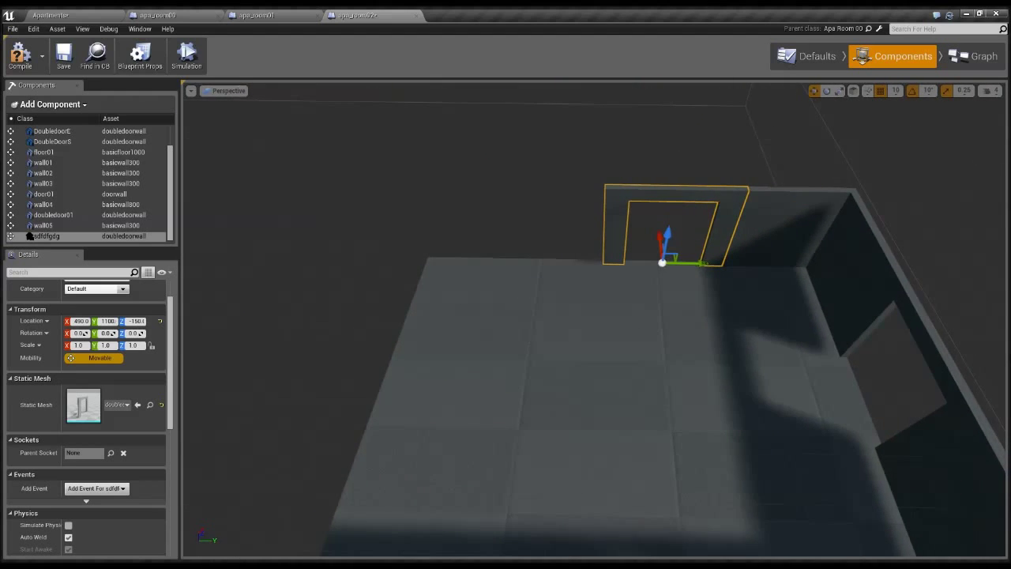
pyautogui.click(29, 225)
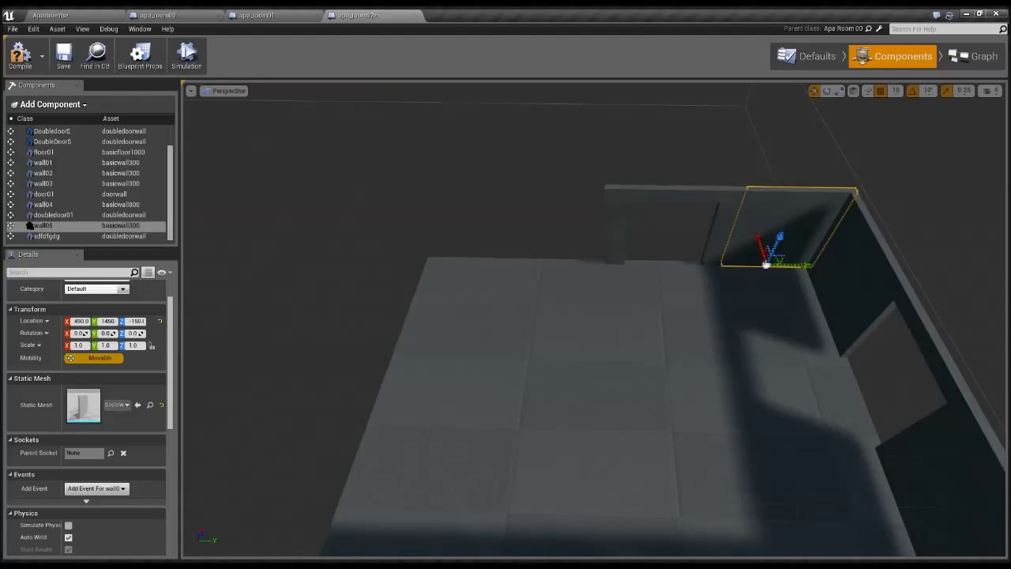
pyautogui.click(29, 226)
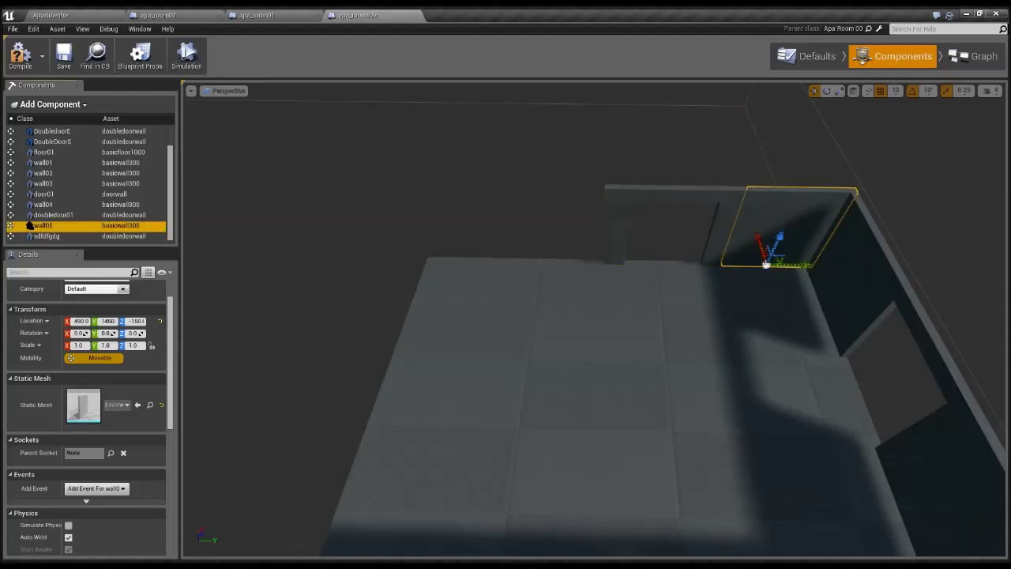
pyautogui.hotkey('ctrl', 'w')
pyautogui.write('wal')
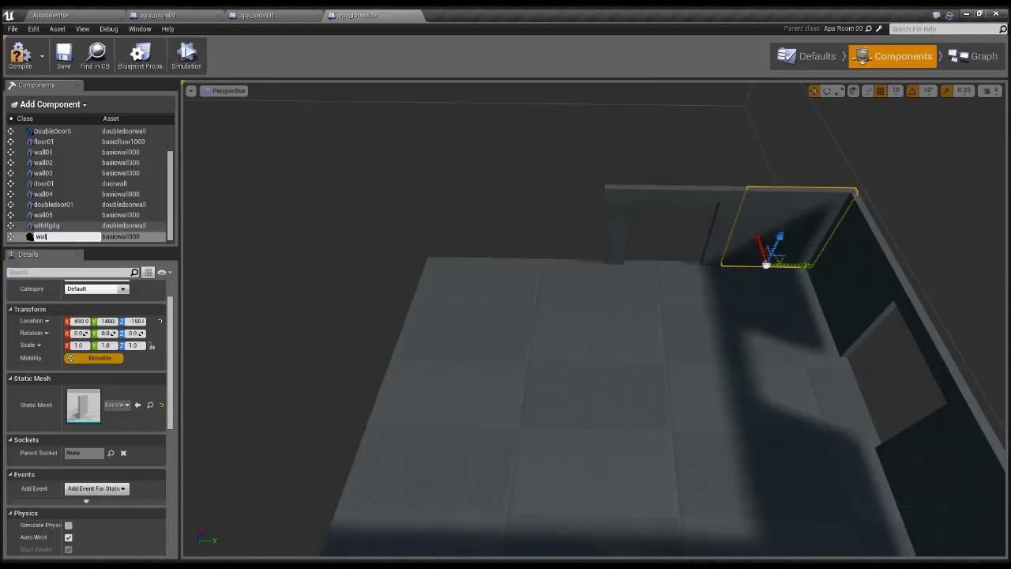
pyautogui.write('l06')
pyautogui.press('Return')
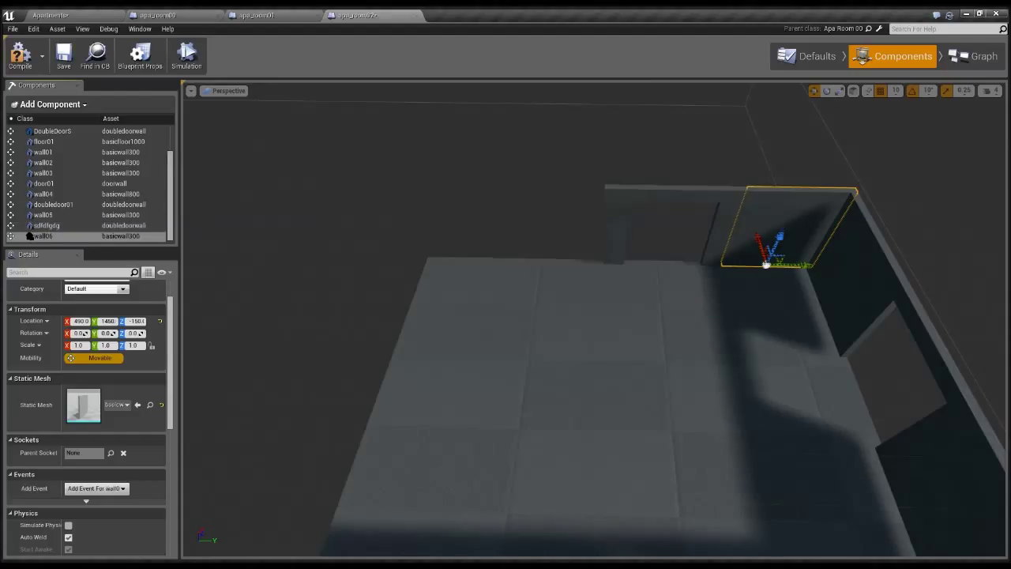
# Move wall06 to Y 750 on the other side of the new double door and set its Y scale to 1
pyautogui.moveTo(794, 264); pyautogui.dragTo(591, 261)
pyautogui.press('e')
pyautogui.press('r')
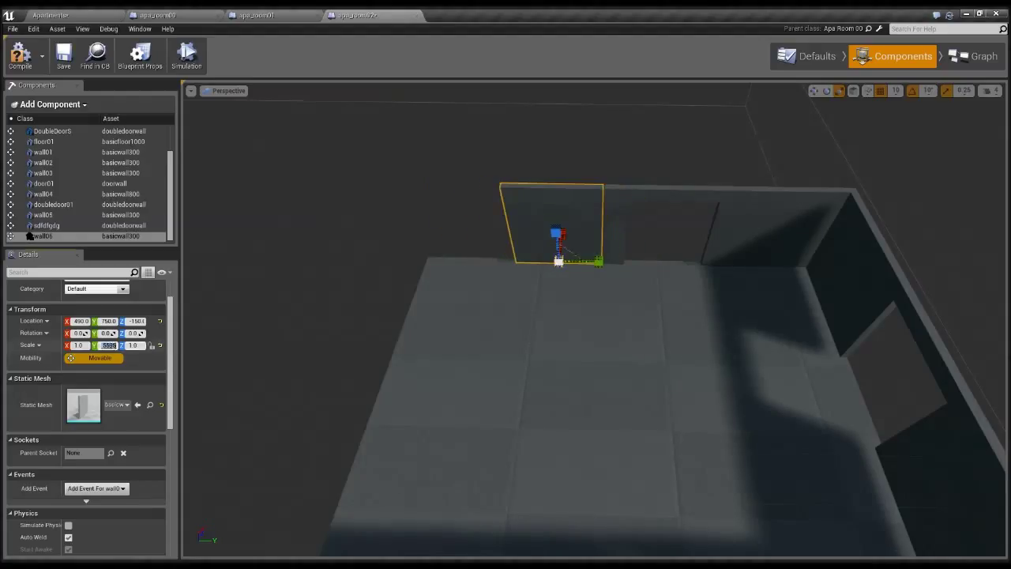
pyautogui.write('1')
pyautogui.press('Return')
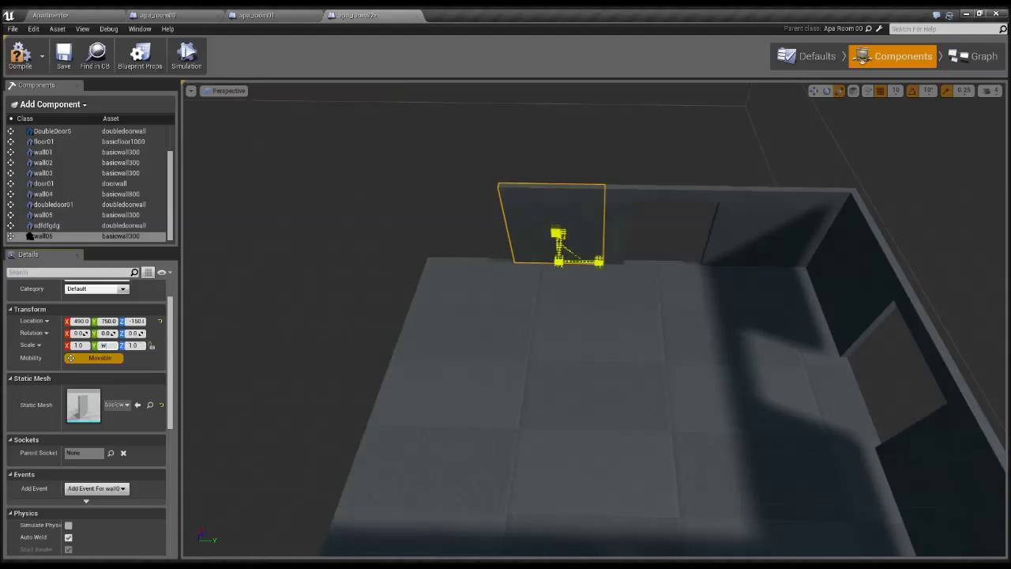
# Change wall06's static mesh to basicwall600 and move it along Y so it starts at the edge of the double doorway
pyautogui.press('w')
pyautogui.moveTo(590, 260)
pyautogui.mouseDown()
pyautogui.moveTo(525, 264)
pyautogui.moveTo(601, 261)
pyautogui.mouseUp()
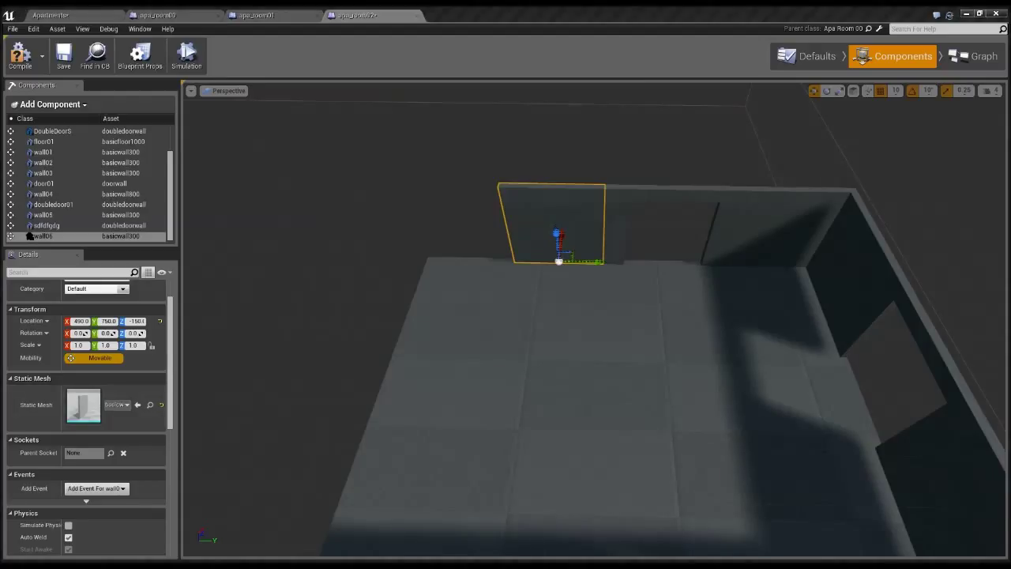
pyautogui.click(137, 405)
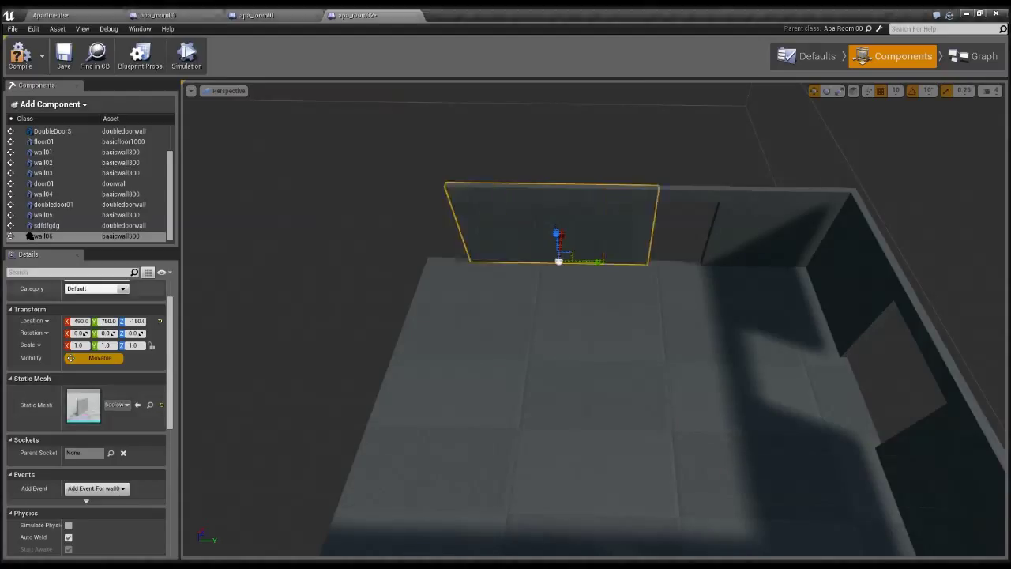
pyautogui.moveTo(591, 262); pyautogui.dragTo(544, 260)
pyautogui.moveTo(543, 259); pyautogui.dragTo(995, 257, button='right')
pyautogui.keyDown('alt'); pyautogui.moveTo(908, 365); pyautogui.dragTo(968, 366); pyautogui.keyUp('alt')
pyautogui.moveTo(594, 319)
pyautogui.mouseDown(button='right')
pyautogui.moveTo(514, 316)
pyautogui.moveTo(608, 348)
pyautogui.moveTo(592, 319)
pyautogui.mouseUp(button='right')
# Try a Y scale of 1 on floor01 and set it back to 1.3
pyautogui.click(29, 141)
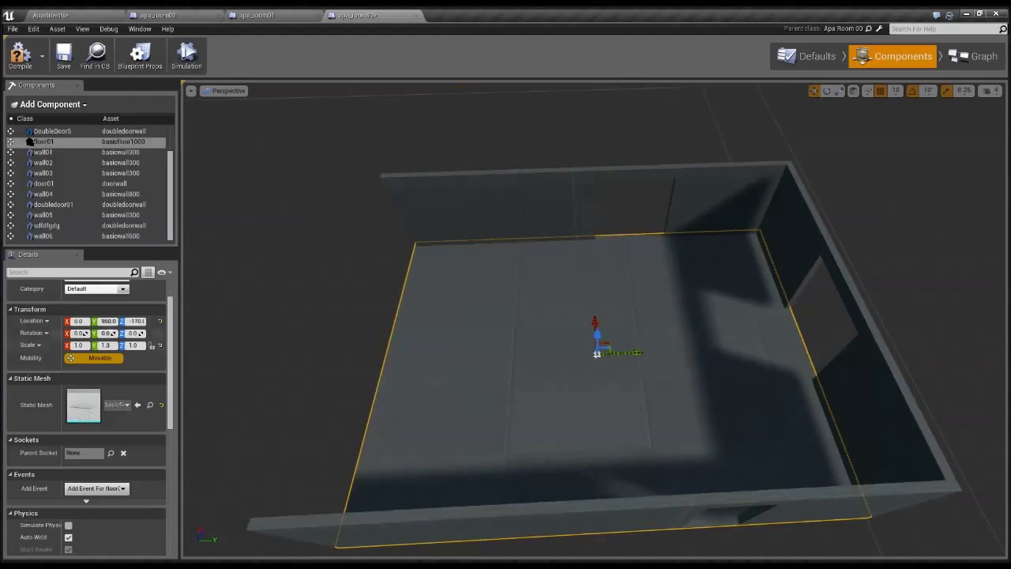
pyautogui.write('1')
pyautogui.press('Return')
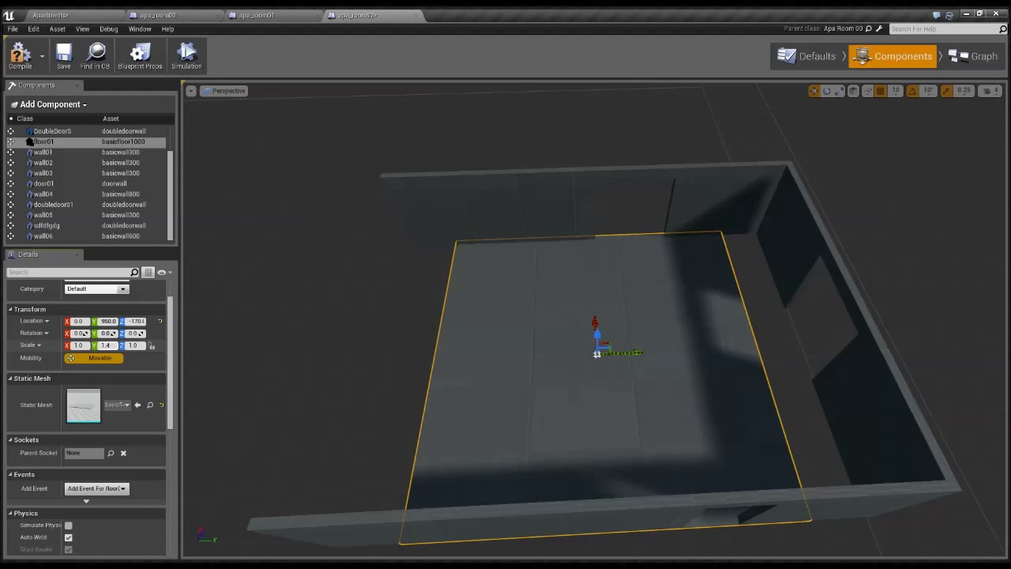
pyautogui.write('3')
pyautogui.press('Return')
# Compile the apa_room02 blueprint with its new walls and doorways
pyautogui.moveTo(596, 320); pyautogui.dragTo(909, 312, button='right')
pyautogui.press('d')
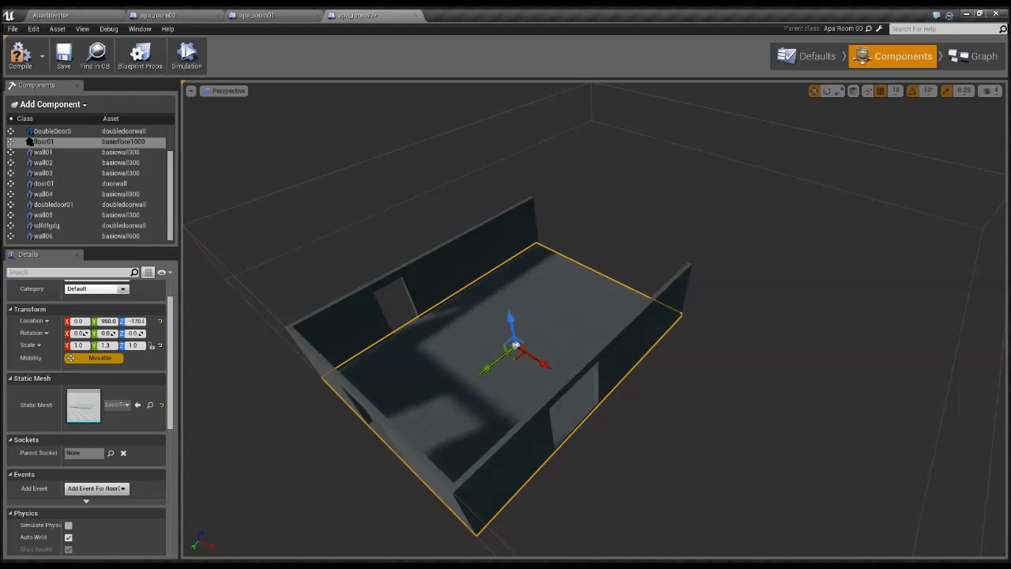
pyautogui.moveTo(512, 325); pyautogui.dragTo(585, 312, button='right')
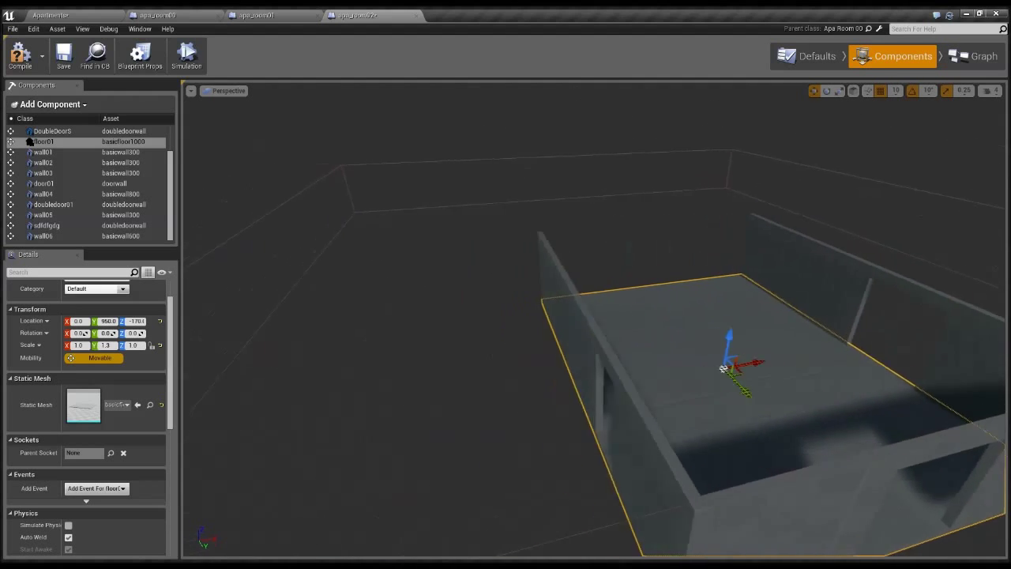
pyautogui.moveTo(593, 320); pyautogui.dragTo(410, 320, button='right')
pyautogui.press('d')
pyautogui.press('s')
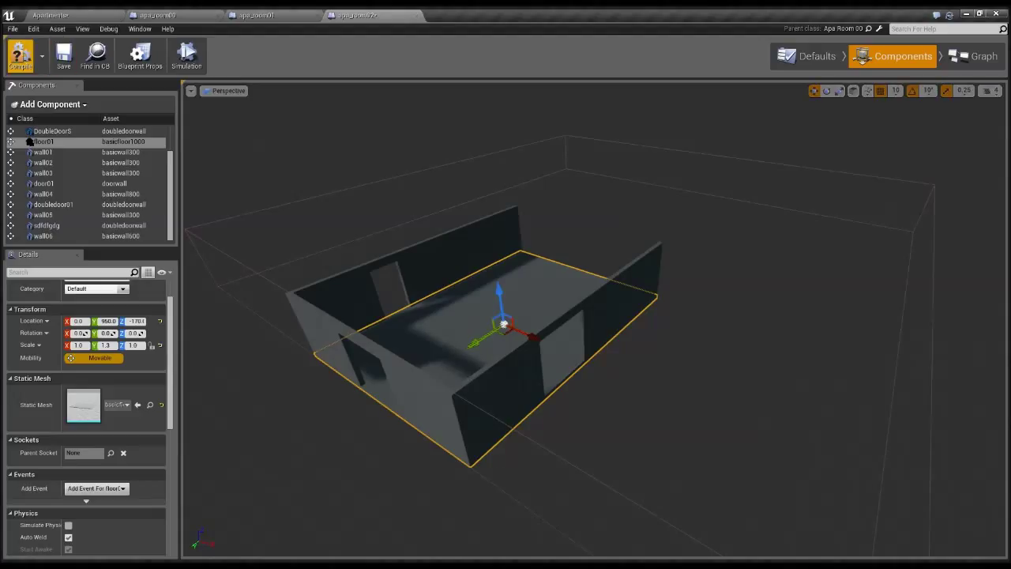
pyautogui.click(20, 55)
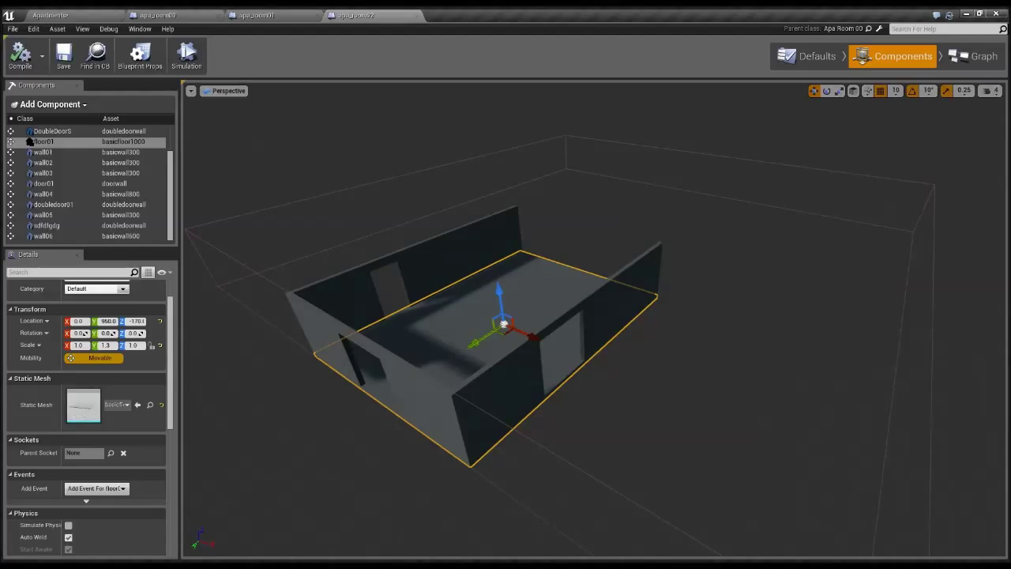
# Examine the textured walls and floor of the apa_room01 blueprint for reference
pyautogui.click(257, 15)
pyautogui.press('w')
pyautogui.moveTo(594, 319); pyautogui.dragTo(632, 326, button='right')
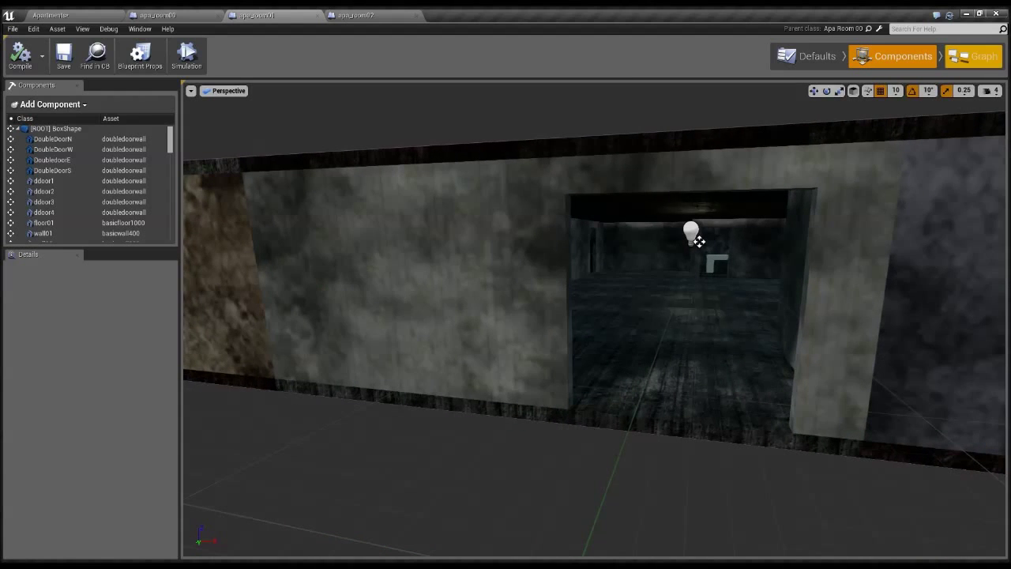
pyautogui.moveTo(699, 241); pyautogui.dragTo(698, 241, button='right')
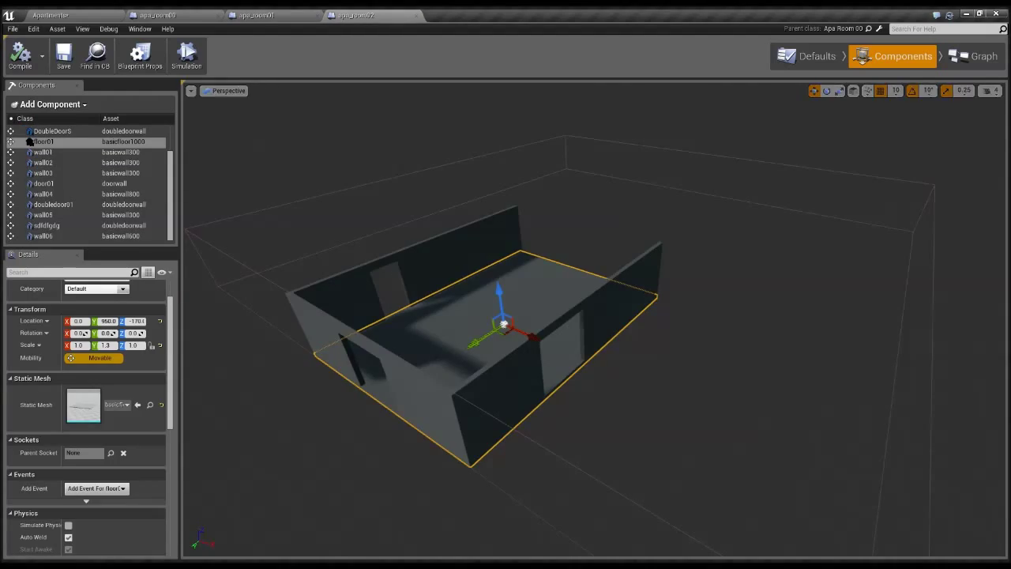
# Add a material element to floor01 in apa_room02 and assign the dark wooden plank material to it
pyautogui.scroll(-5, 87, 411)
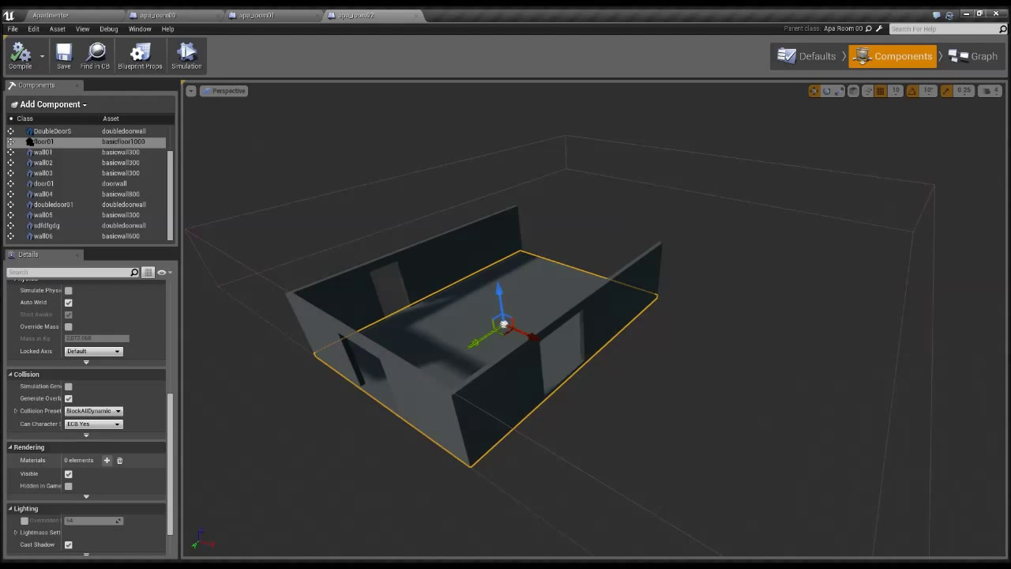
pyautogui.click(107, 460)
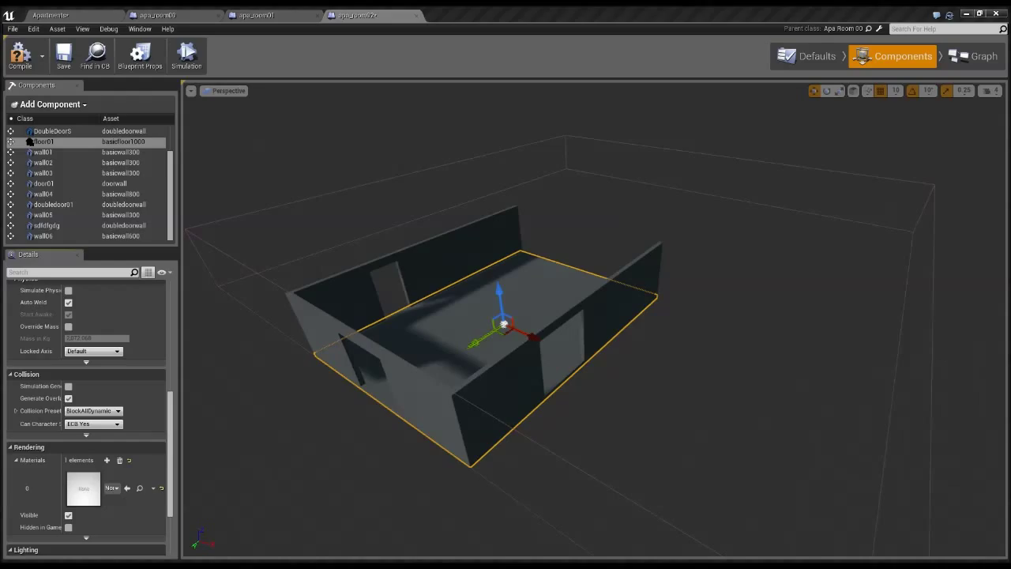
pyautogui.click(127, 488)
pyautogui.moveTo(553, 316); pyautogui.dragTo(531, 333, button='right')
pyautogui.press('w')
pyautogui.press('s')
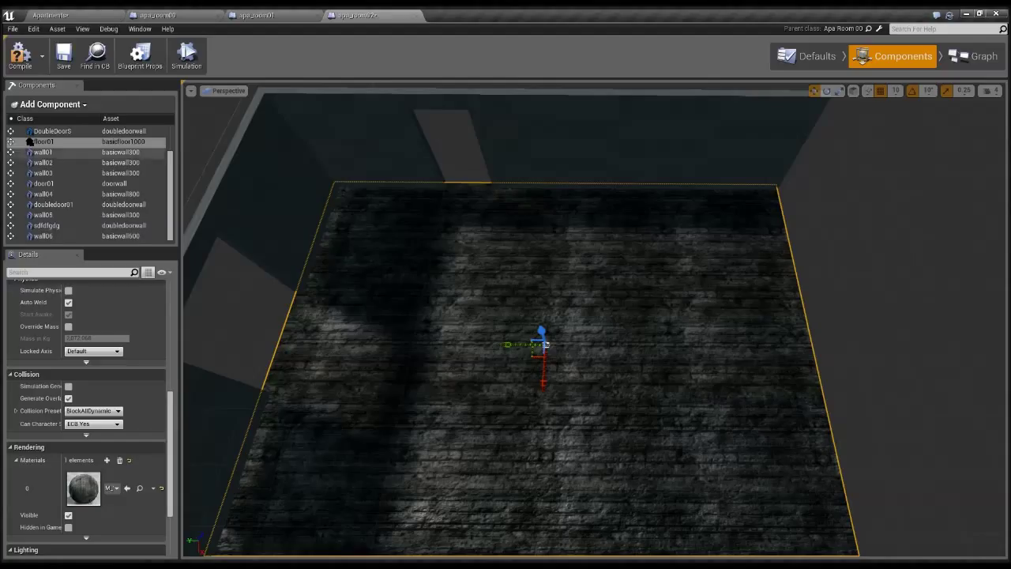
# Duplicate floor01 and name the copy ghgfhgfh
pyautogui.click(87, 143)
pyautogui.hotkey('ctrl', 'w')
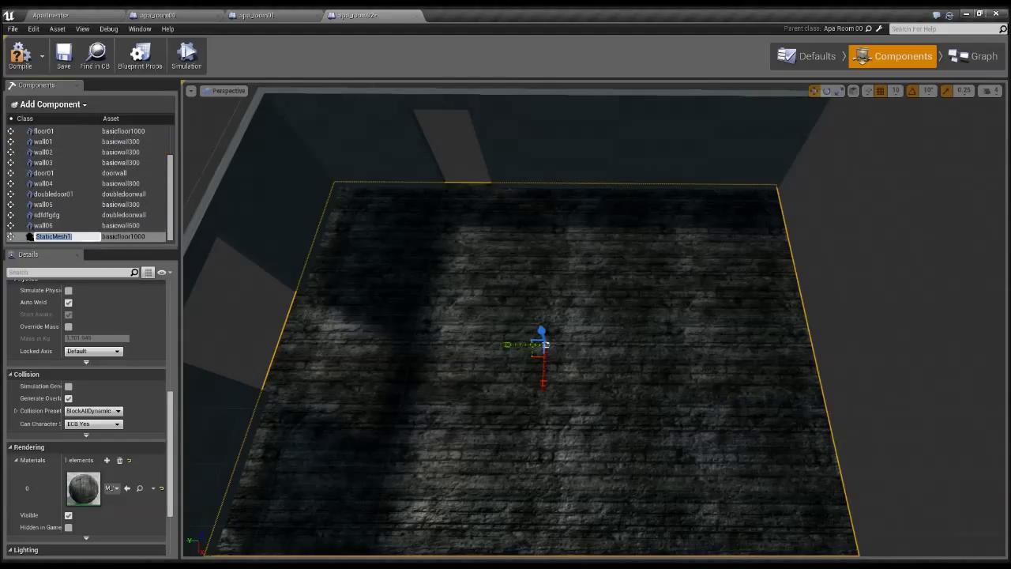
pyautogui.write('ghgfhgfh')
pyautogui.press('Return')
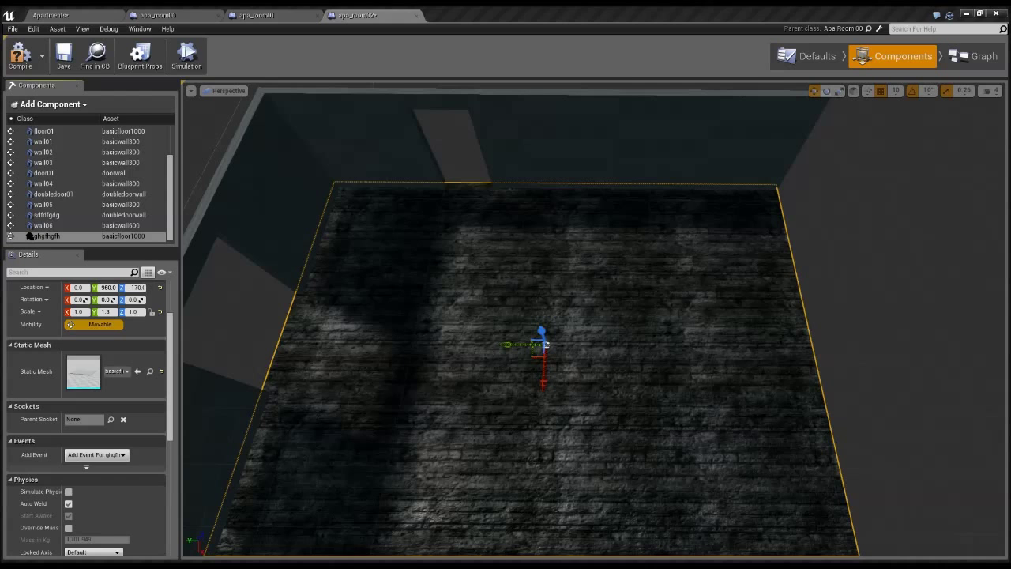
# Change the copied floor's static mesh to basicfloor500 and move it to Y -20 against the open edge of floor01
pyautogui.click(137, 372)
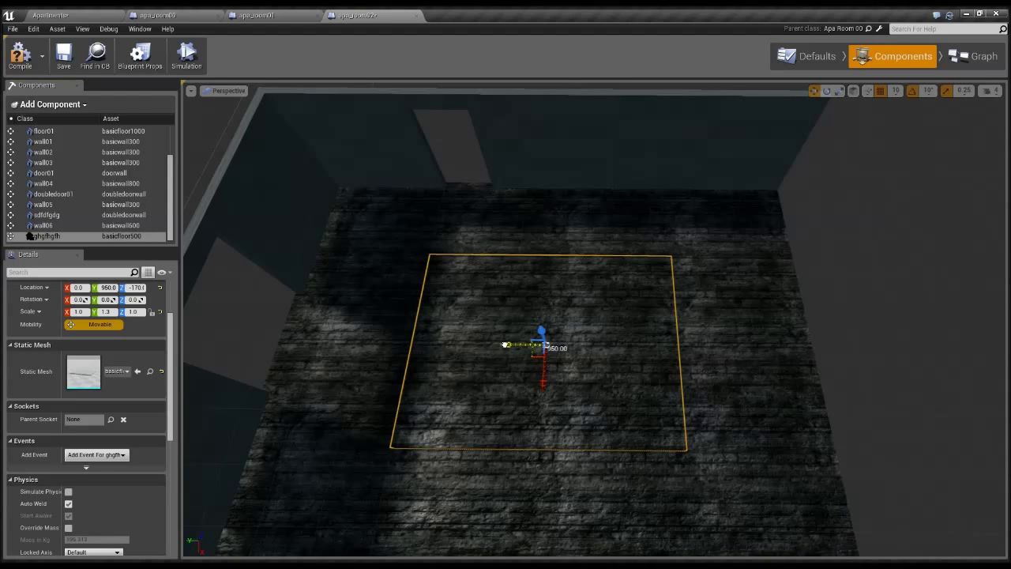
pyautogui.moveTo(505, 346); pyautogui.dragTo(895, 312)
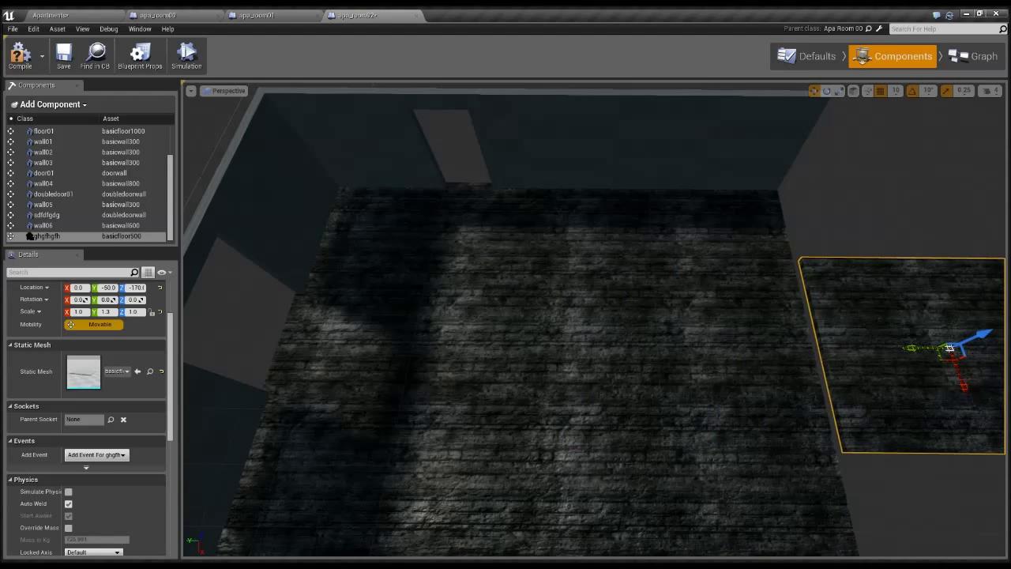
pyautogui.press('w')
pyautogui.moveTo(894, 312); pyautogui.dragTo(932, 319, button='right')
pyautogui.moveTo(911, 356); pyautogui.dragTo(858, 355)
pyautogui.moveTo(859, 355); pyautogui.dragTo(790, 348, button='right')
pyautogui.press('s')
pyautogui.press('w')
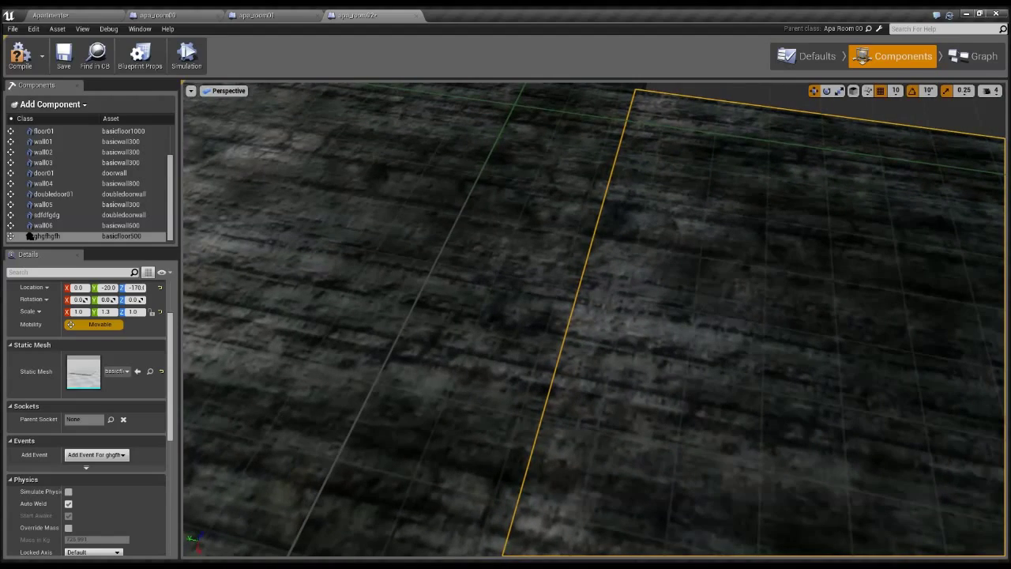
pyautogui.moveTo(790, 348); pyautogui.dragTo(869, 269, button='right')
# Check the placement of floor01, wall03 and the smaller floor copy ghgfhgfh by selecting each in turn
pyautogui.click(29, 131)
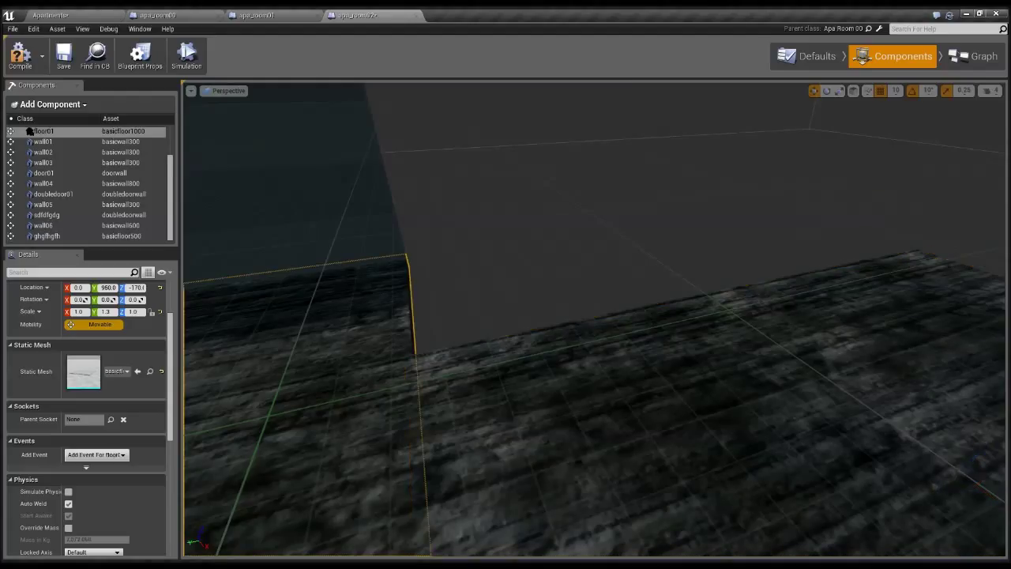
pyautogui.click(29, 132)
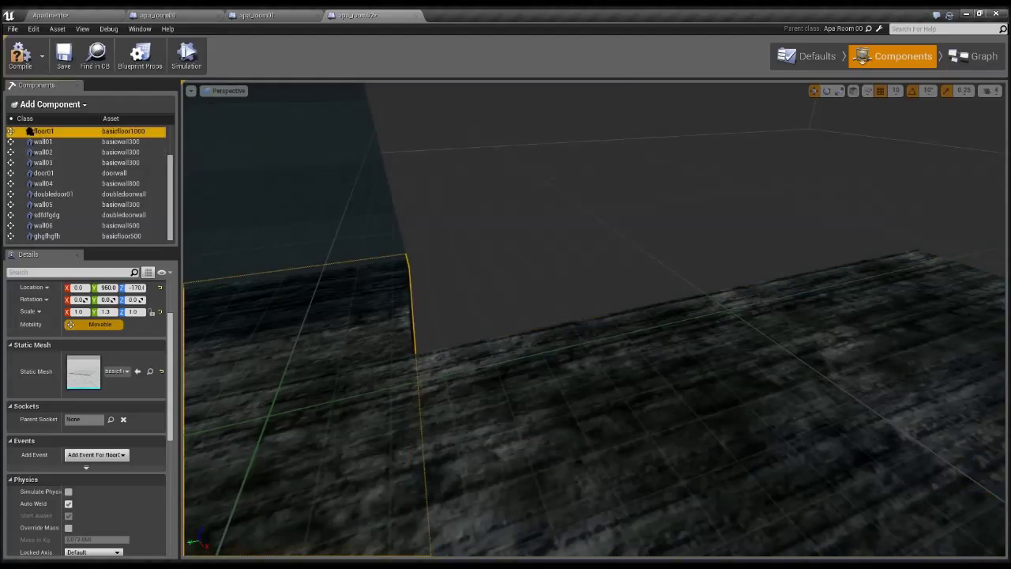
pyautogui.doubleClick(29, 163)
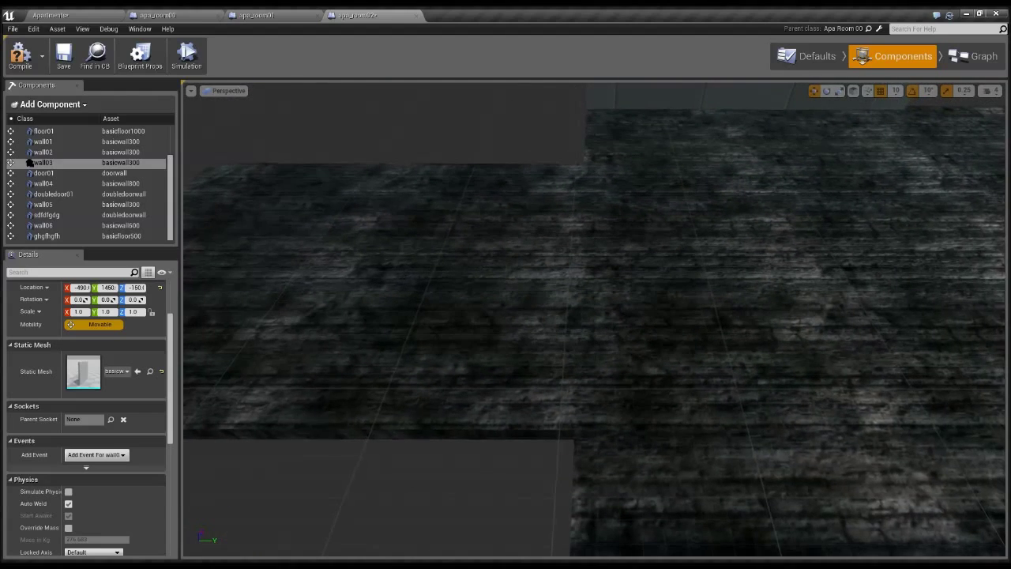
pyautogui.click(29, 235)
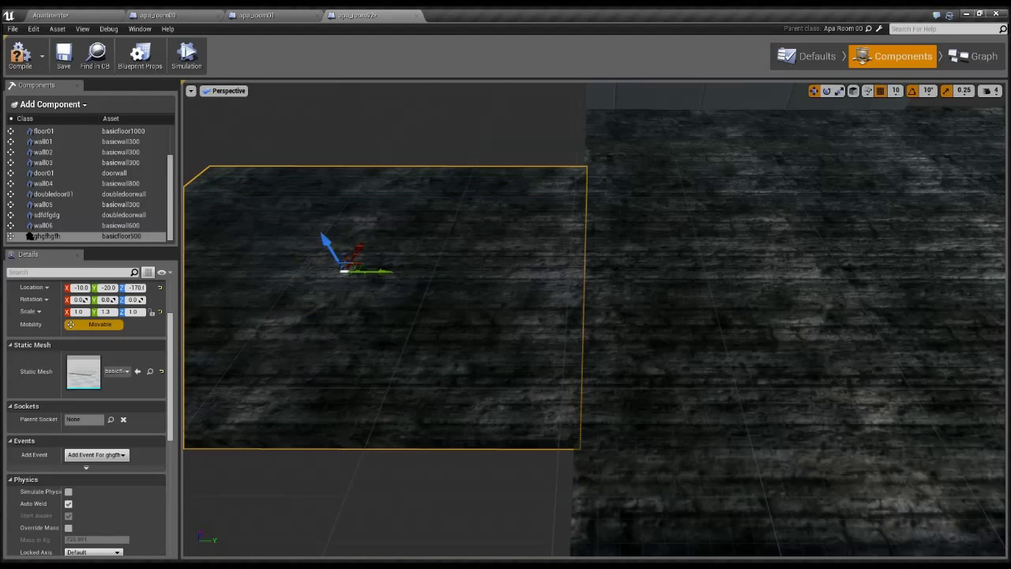
# Examine the finished interior of apa_room01, including its ceiling, doorways, light and fireplace
pyautogui.click(257, 15)
pyautogui.moveTo(594, 320); pyautogui.dragTo(798, 320, button='right')
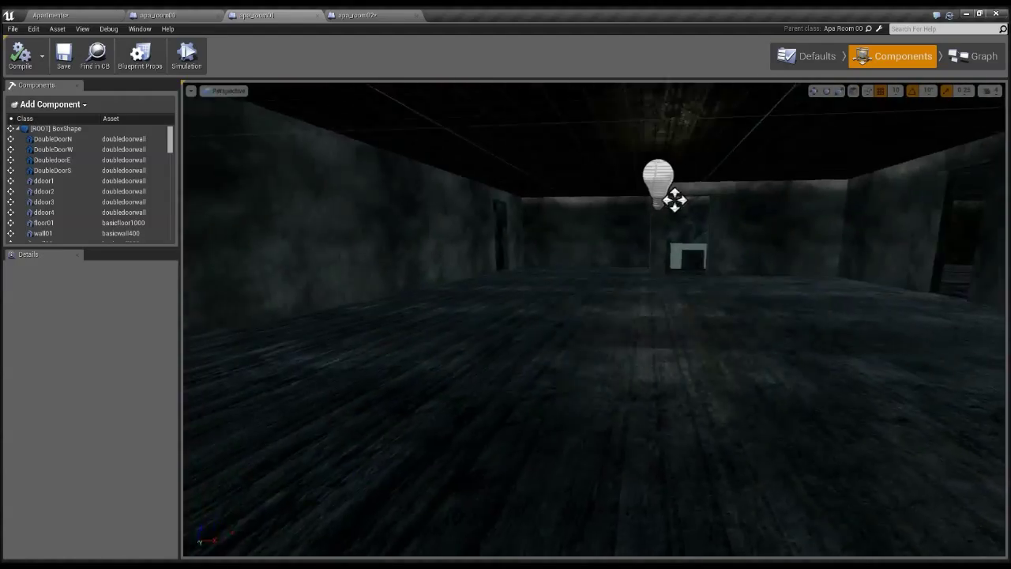
pyautogui.press('w')
pyautogui.moveTo(594, 320); pyautogui.dragTo(759, 324, button='right')
pyautogui.press('d')
pyautogui.press('a')
pyautogui.press('s')
pyautogui.press('w')
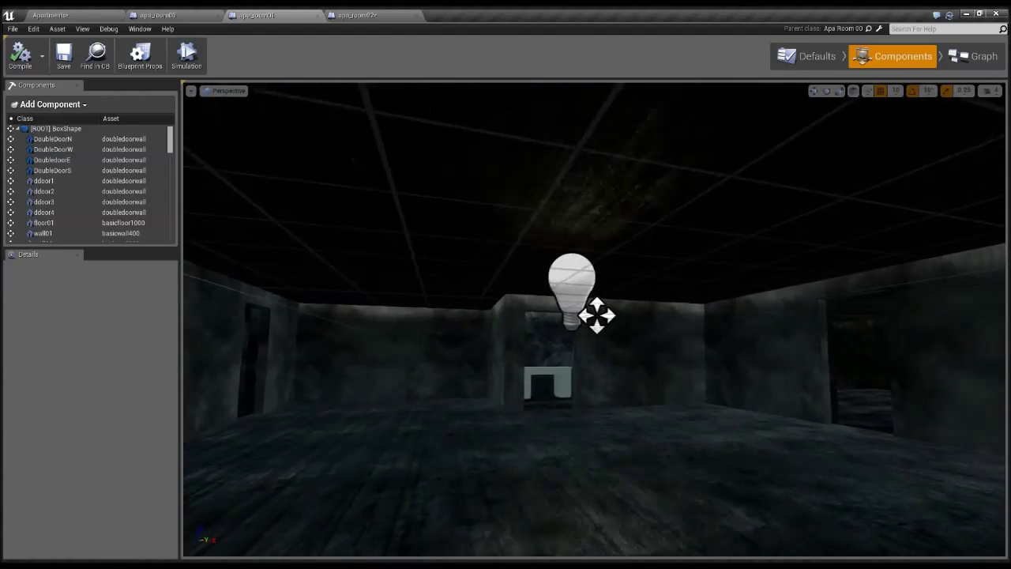
pyautogui.press('w')
pyautogui.moveTo(594, 319); pyautogui.dragTo(405, 319, button='right')
pyautogui.press('w')
pyautogui.moveTo(735, 313); pyautogui.dragTo(679, 316, button='right')
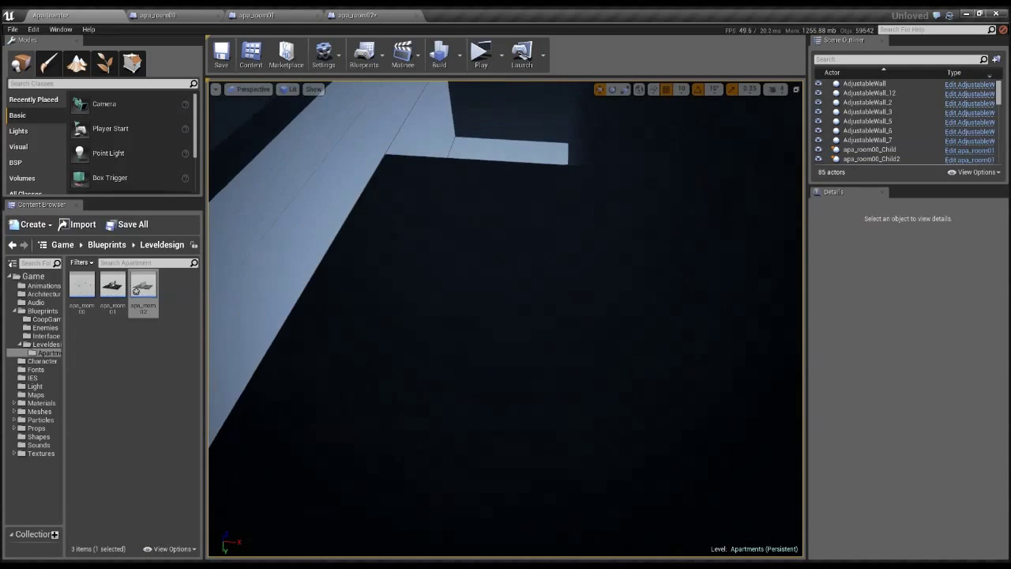
# Select the four apa_room00_Child rooms in the Apartments level one by one to examine how each is placed and rotated
pyautogui.moveTo(506, 316); pyautogui.dragTo(624, 297, button='right')
pyautogui.click(648, 272)
pyautogui.click(474, 355)
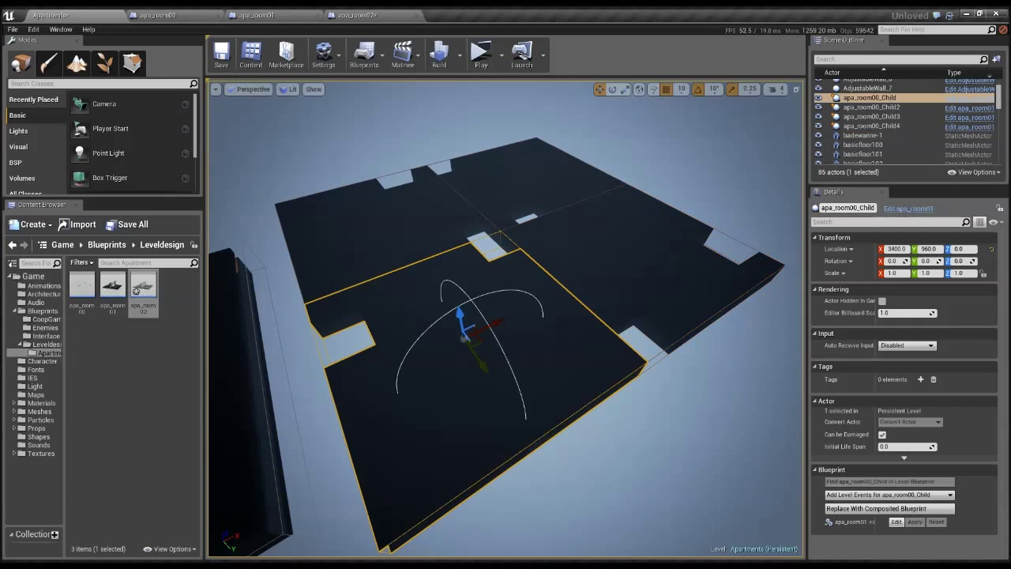
pyautogui.click(395, 241)
pyautogui.click(533, 194)
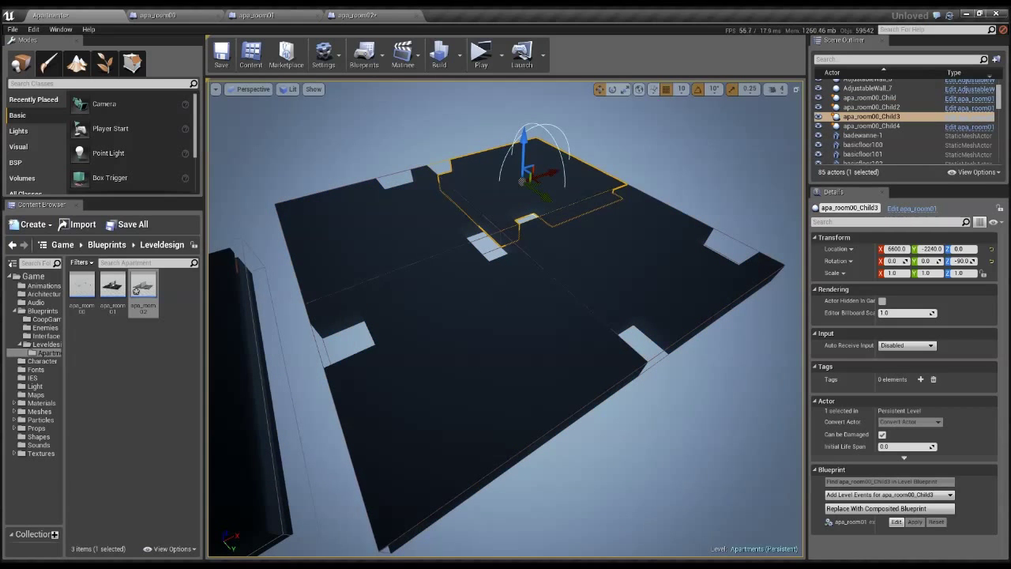
pyautogui.click(644, 268)
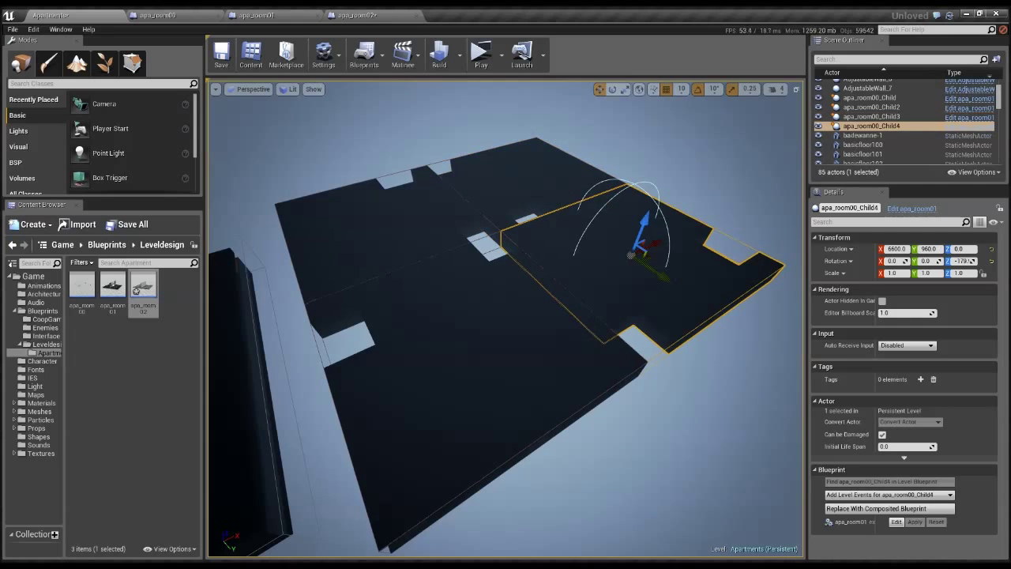
pyautogui.click(490, 339)
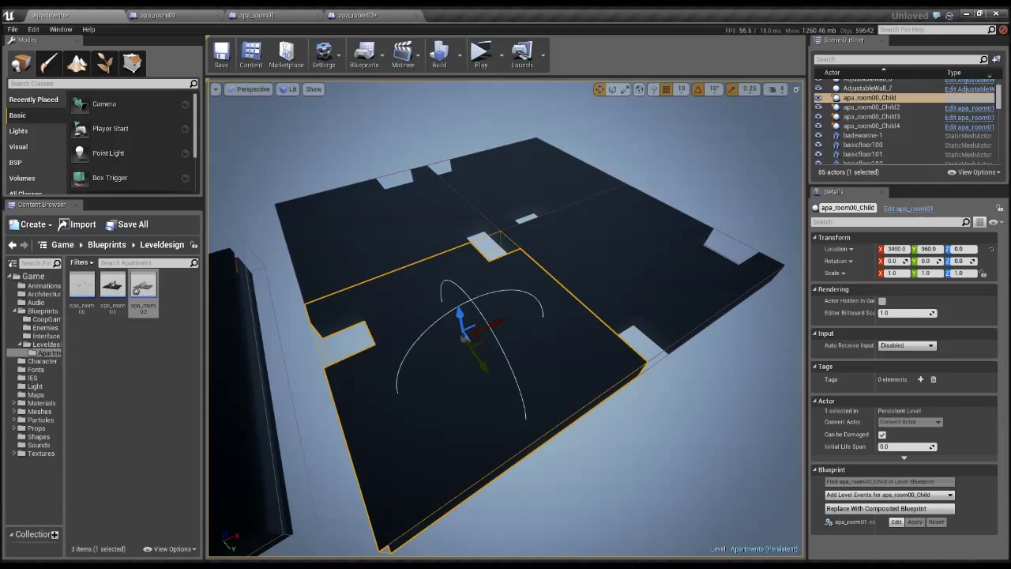
pyautogui.click(395, 237)
pyautogui.click(539, 186)
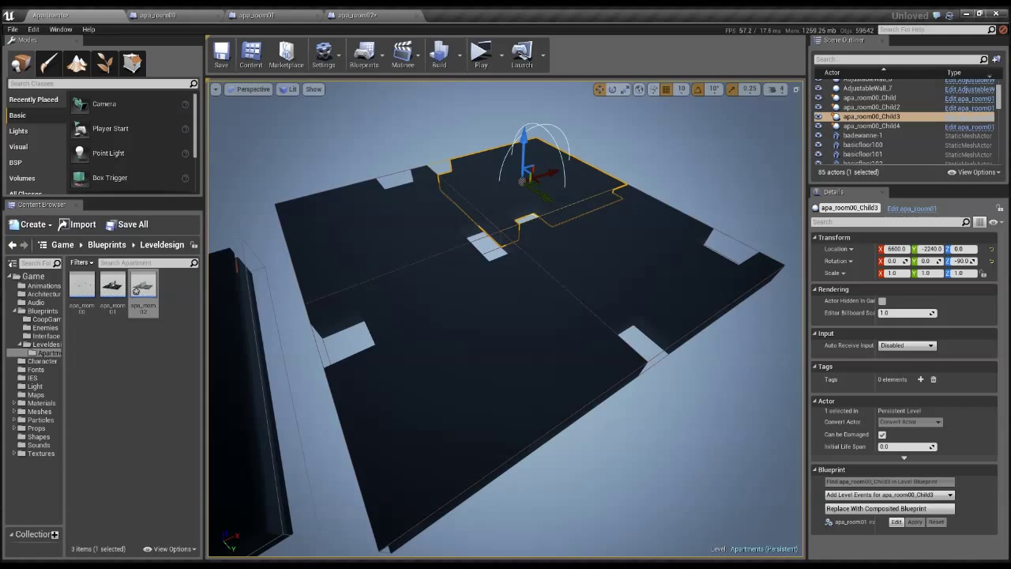
pyautogui.click(632, 256)
pyautogui.click(482, 340)
pyautogui.click(388, 245)
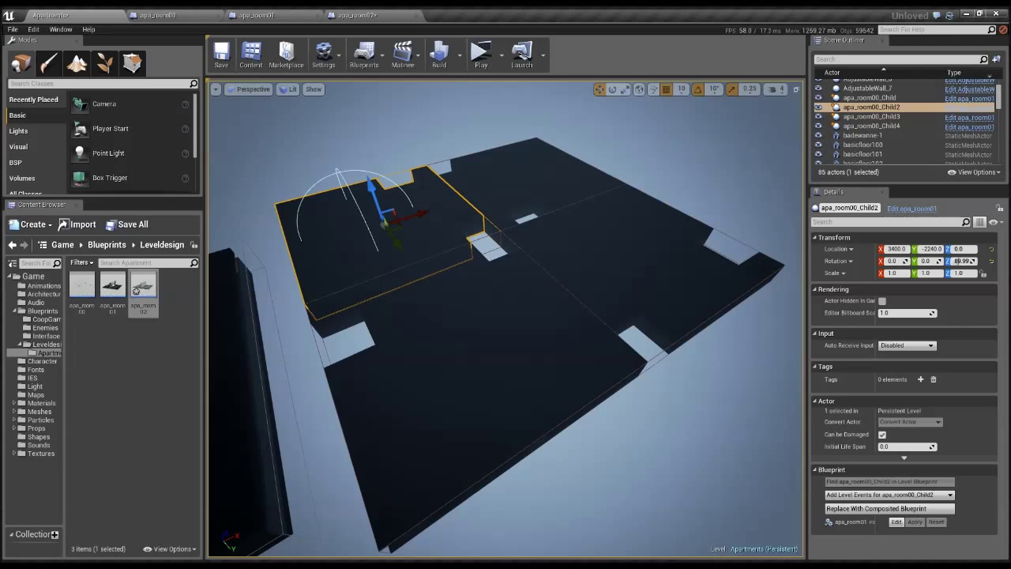
pyautogui.click(545, 194)
pyautogui.click(632, 256)
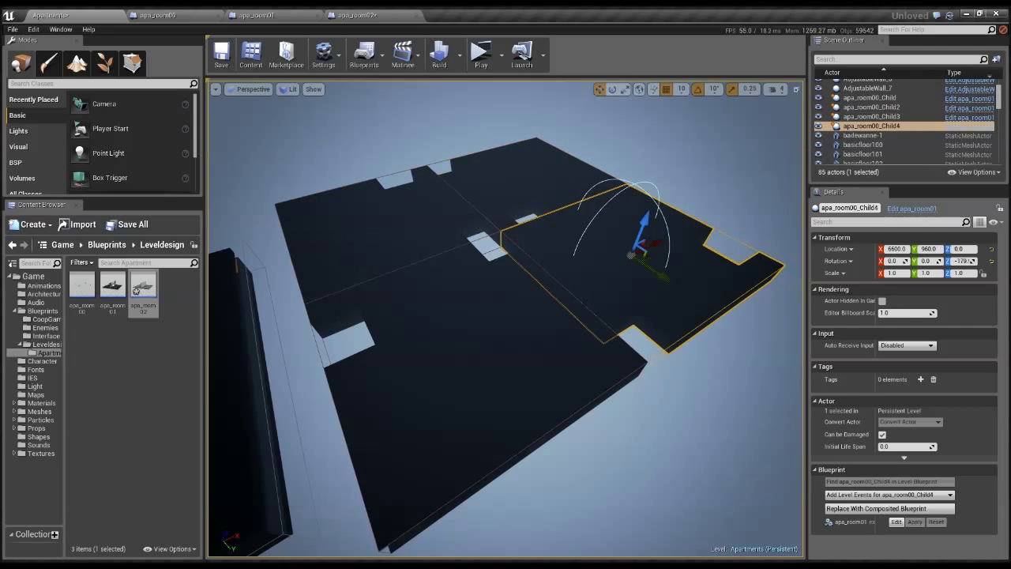
pyautogui.click(490, 339)
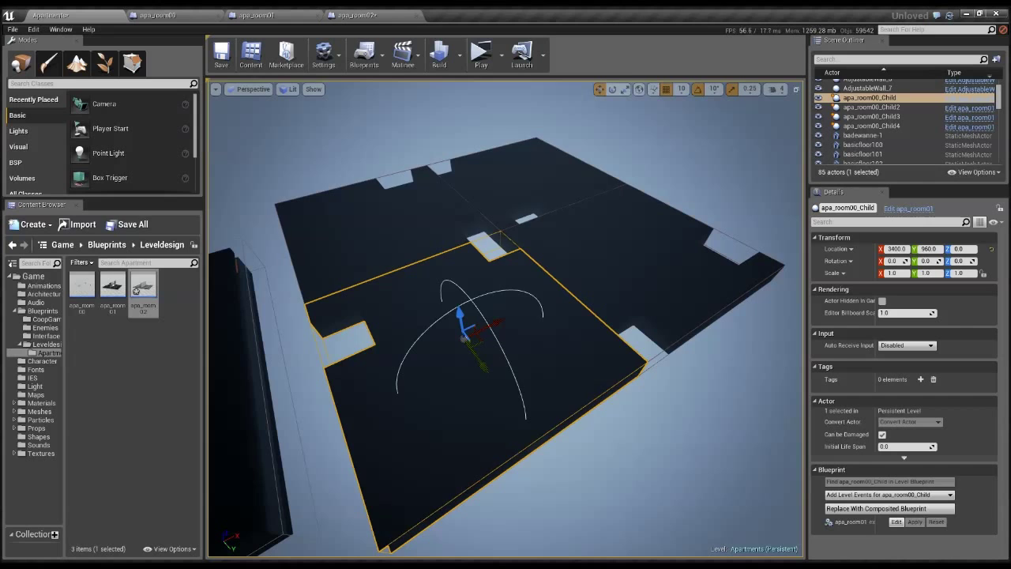
pyautogui.click(379, 246)
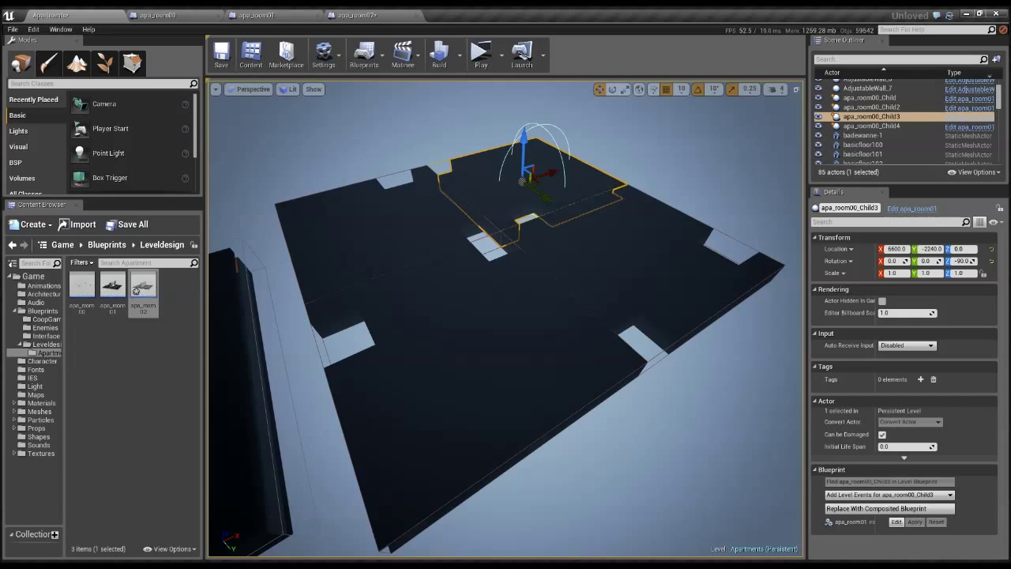
pyautogui.press('Down')
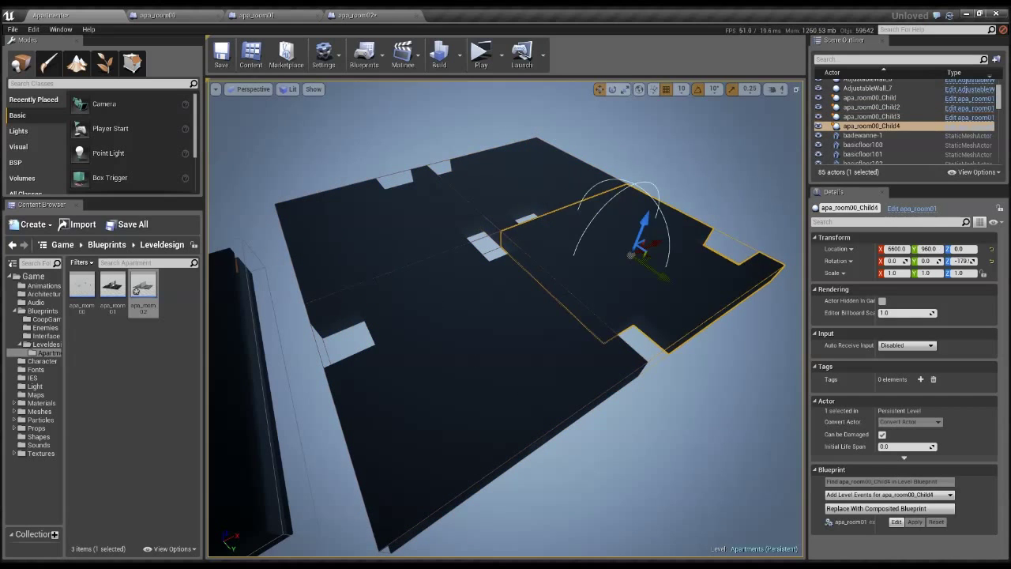
# Compare the placement of apa_room00_Child2, apa_room00_Child4 and apa_room00_Child by selecting each, and look inside the apartment
pyautogui.press('Down')
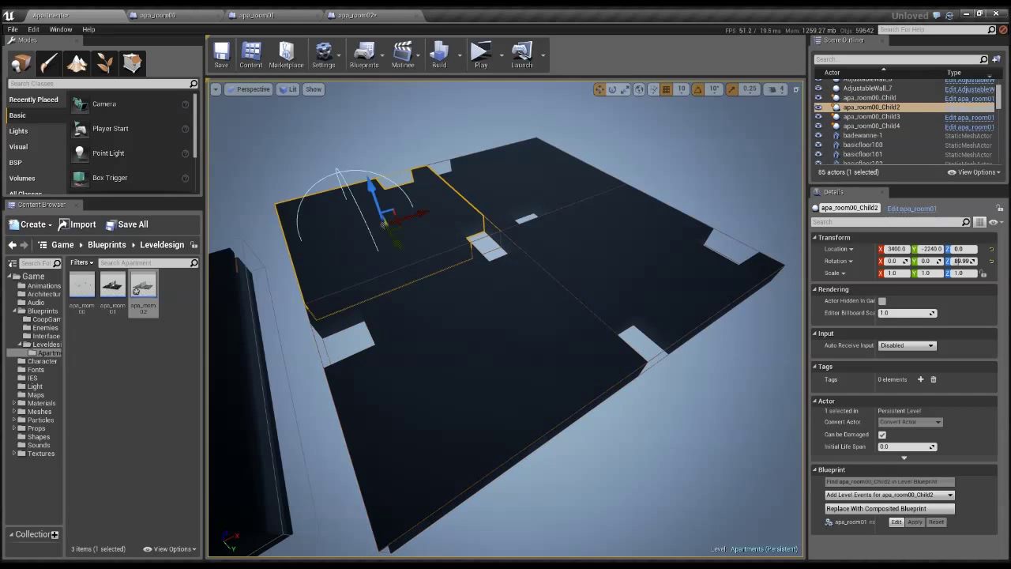
pyautogui.click(545, 186)
pyautogui.click(637, 251)
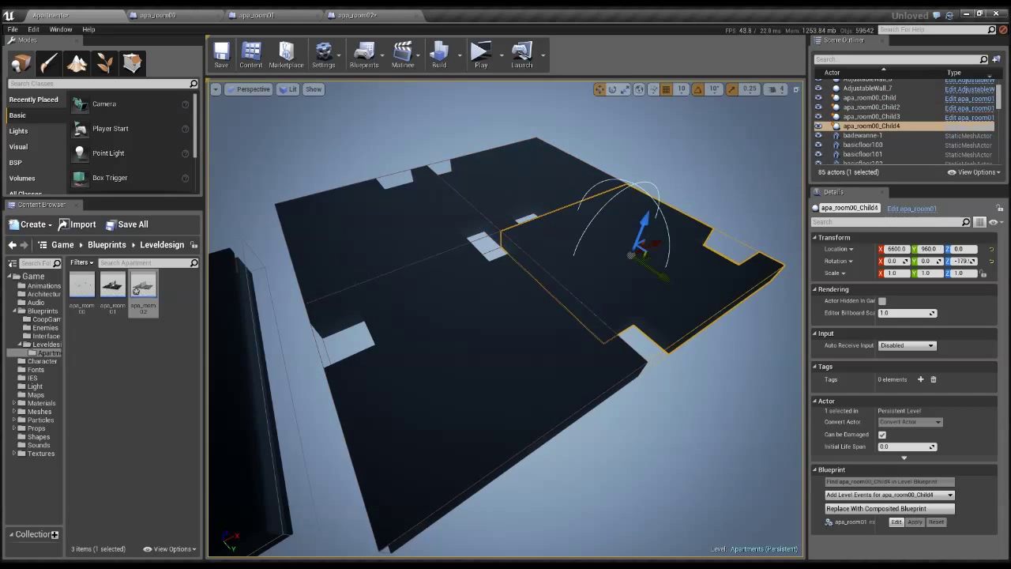
pyautogui.click(463, 322)
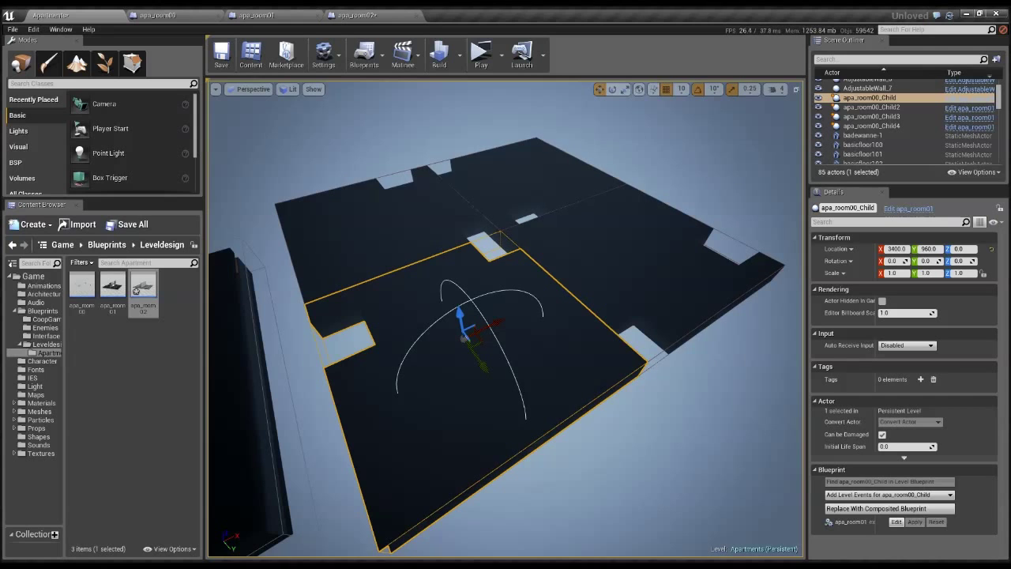
pyautogui.press('w')
pyautogui.moveTo(463, 332); pyautogui.dragTo(427, 303, button='right')
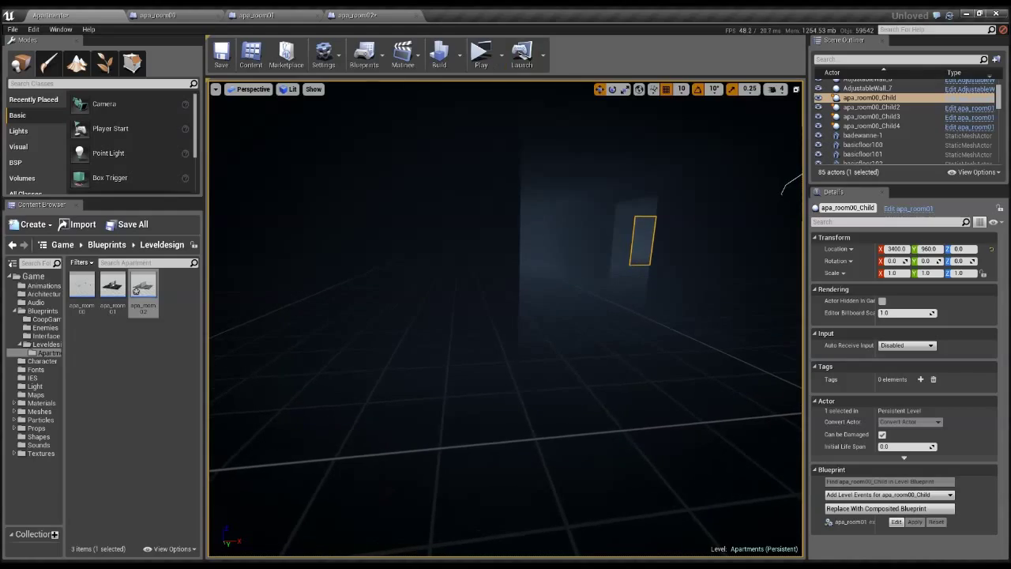
# Launch the standalone game preview and walk through the apartment's doorways to the desk with the lamp
pyautogui.click(482, 52)
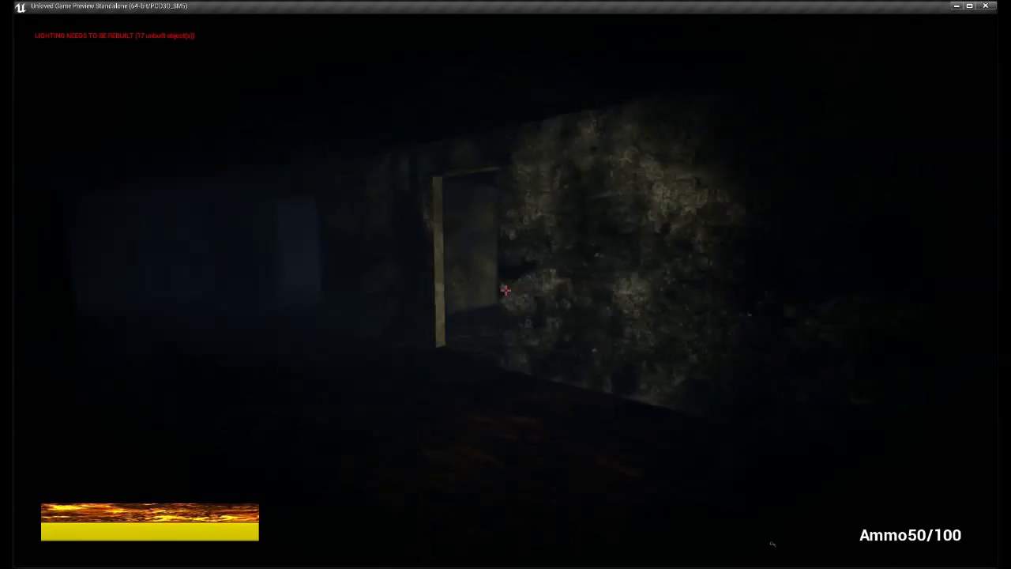
pyautogui.press('w')
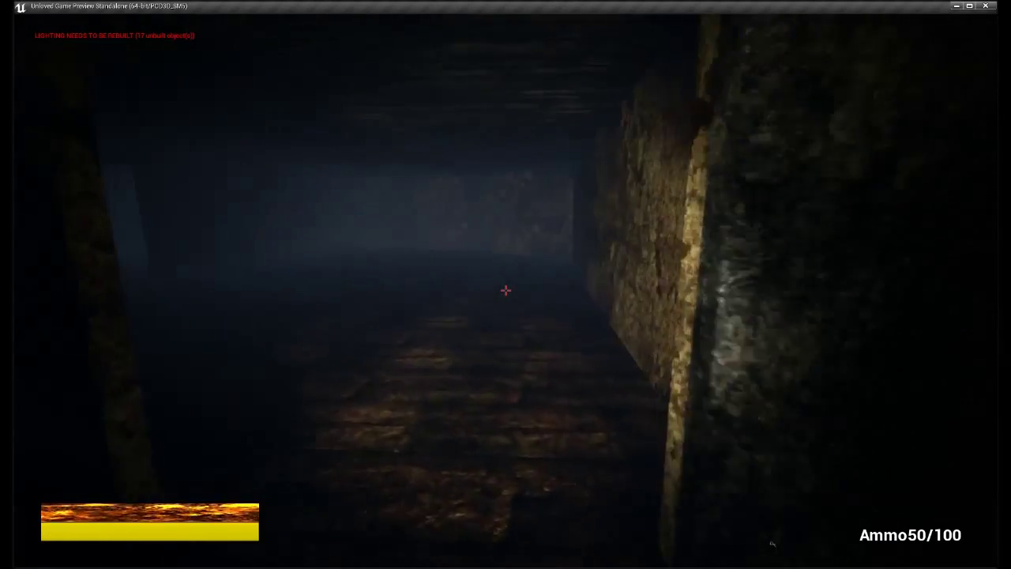
pyautogui.press('w')
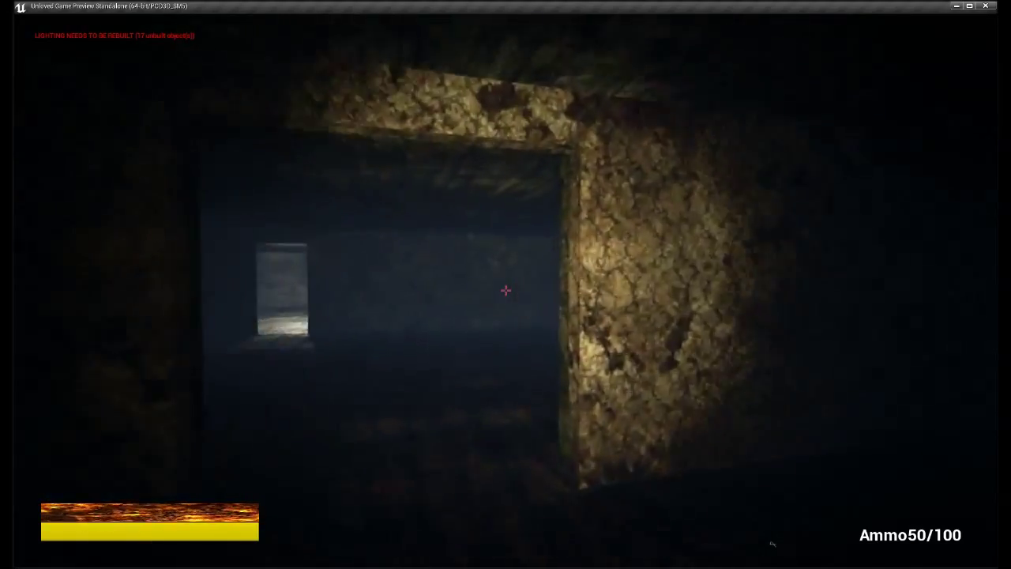
pyautogui.press('w')
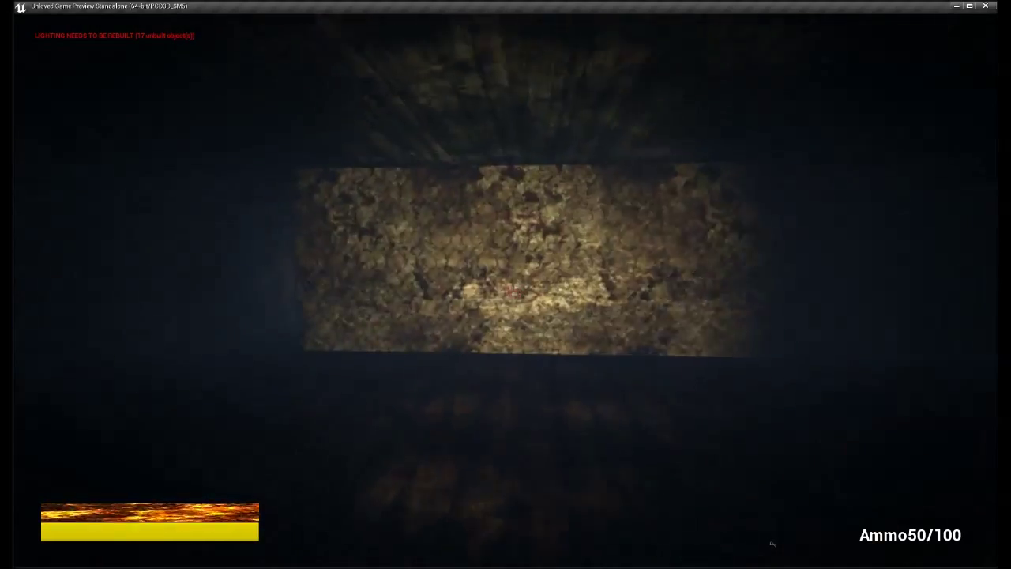
pyautogui.press('w')
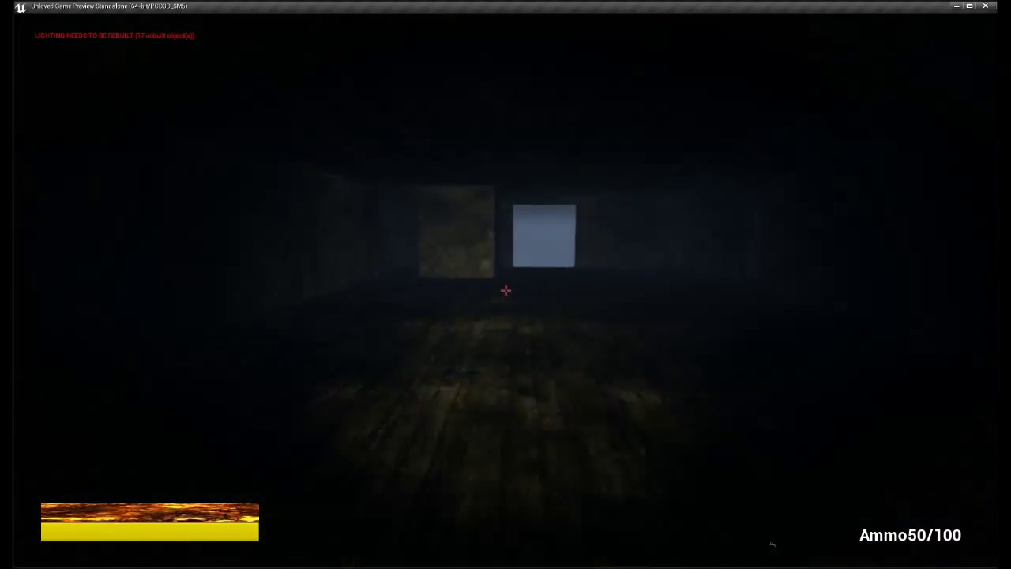
pyautogui.press('w')
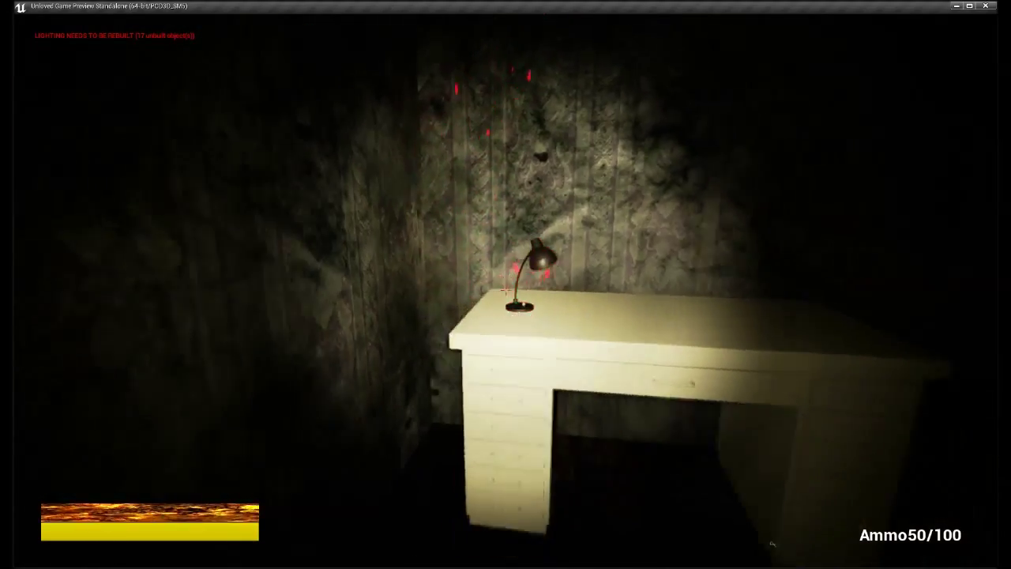
# Walk from the lamp desk through the connecting doorways and compare the repeated rooms with their desks and wall textures
pyautogui.press('s')
pyautogui.press('w')
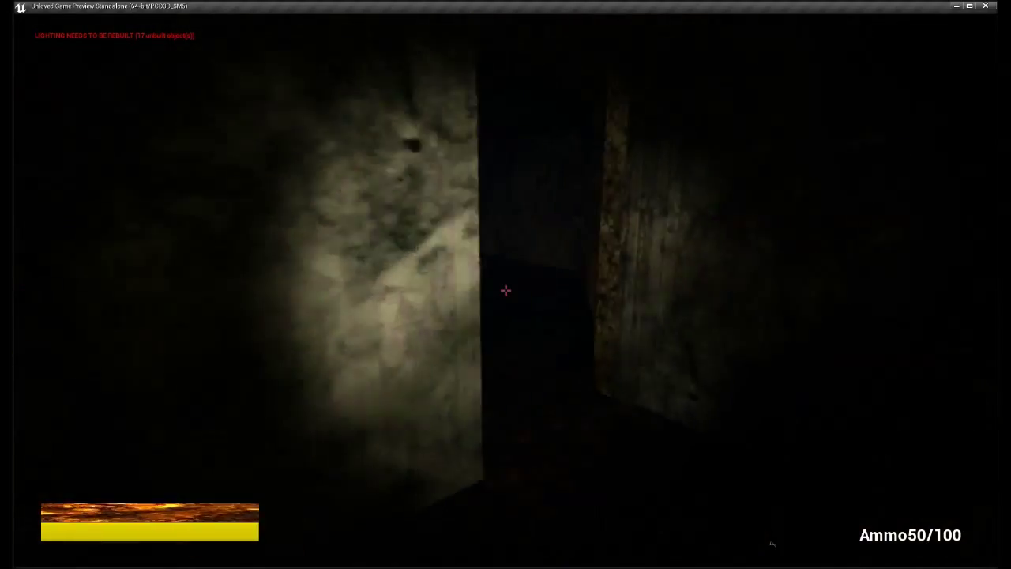
pyautogui.press('w')
pyautogui.hotkey('shift', 'w')
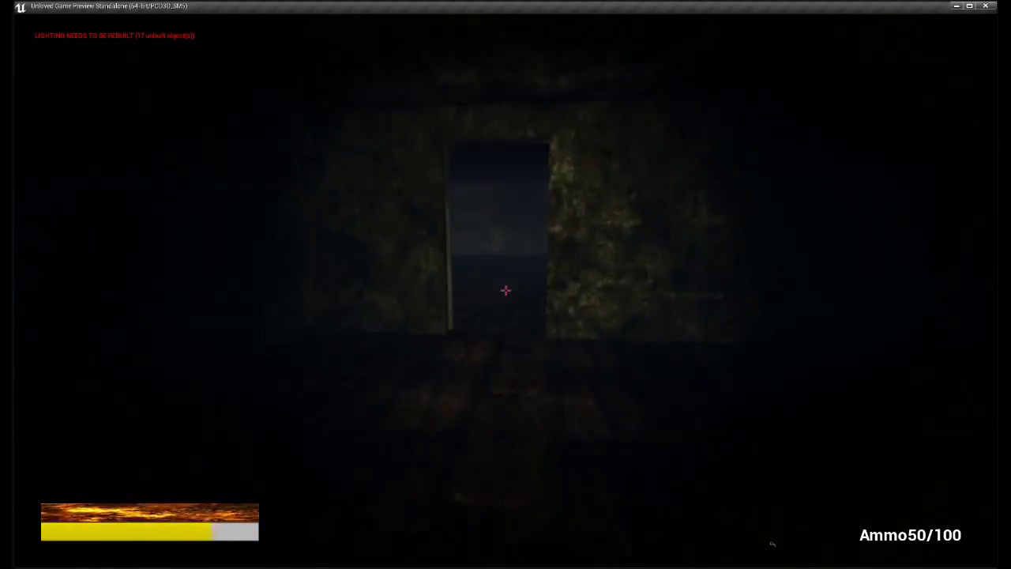
pyautogui.press('w')
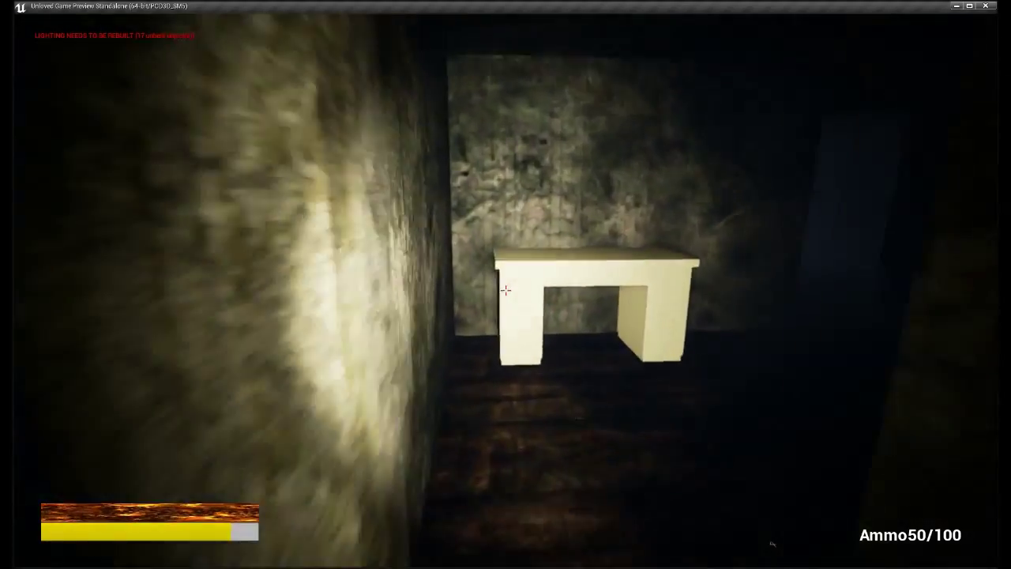
pyautogui.press('w')
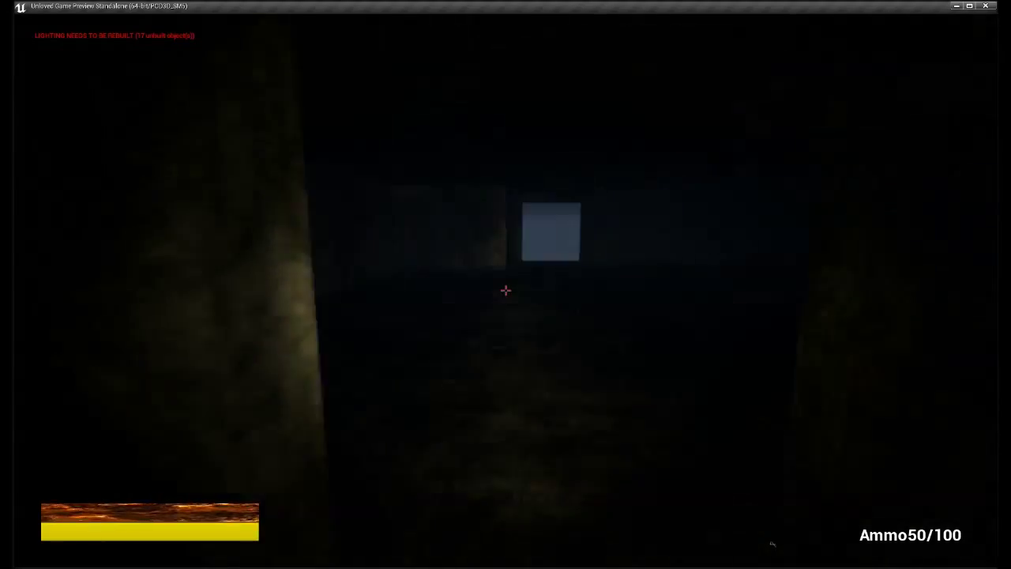
pyautogui.press('w')
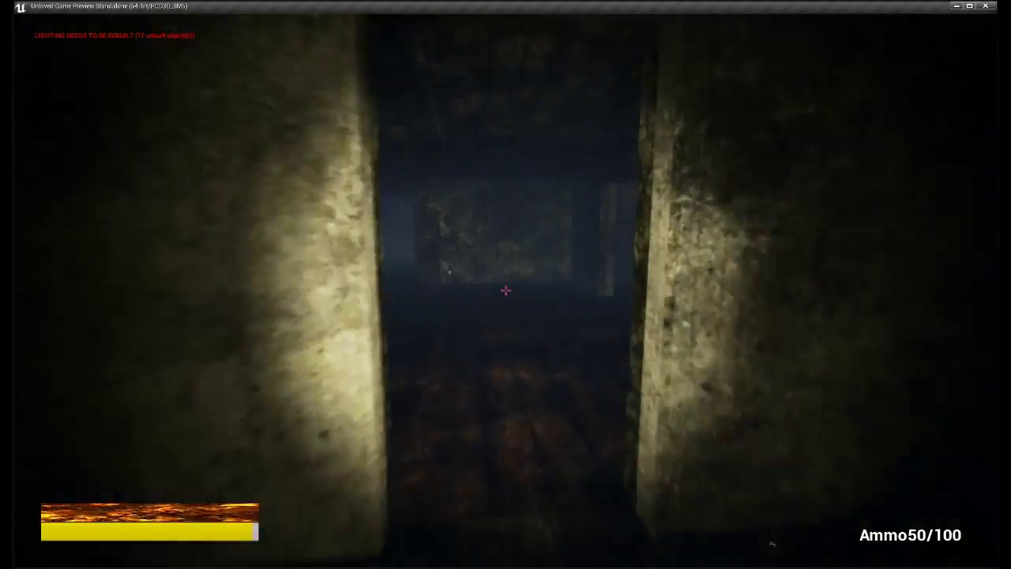
pyautogui.hotkey('shift', 'w')
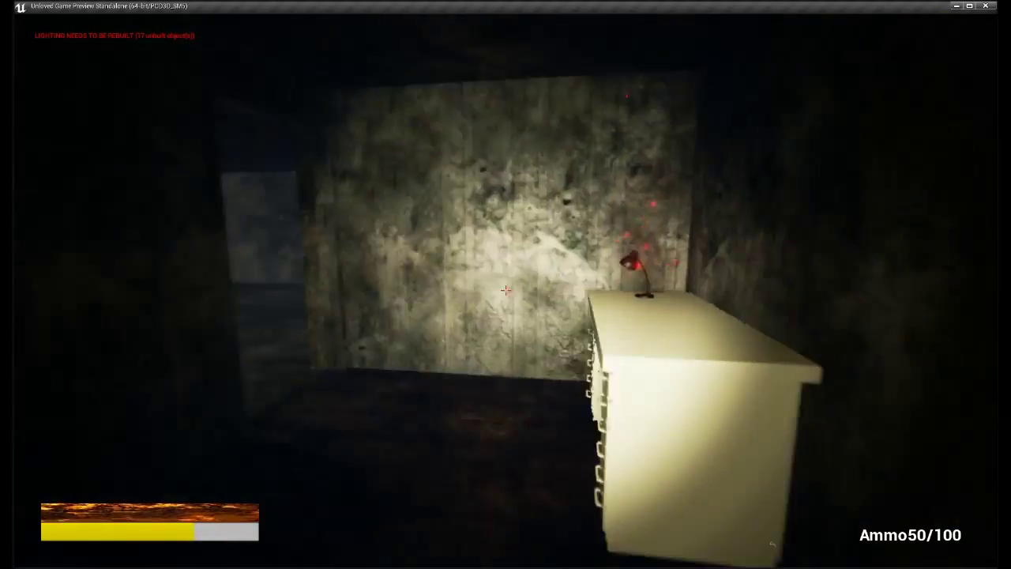
pyautogui.press('w')
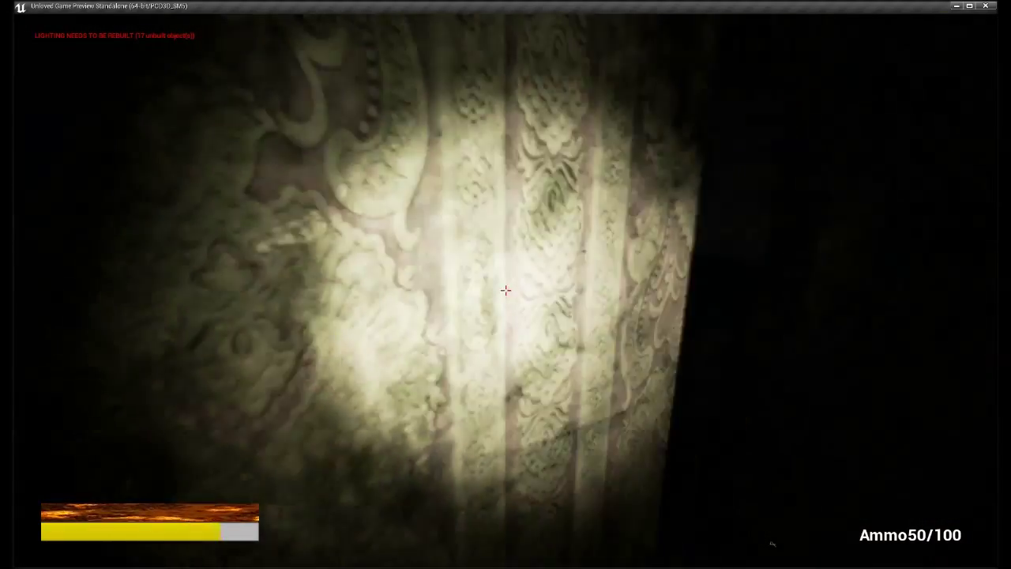
# Inspect the bathroom with its sink and bathtub in the game preview, and head back out through its doorway
pyautogui.press('w')
pyautogui.press('d')
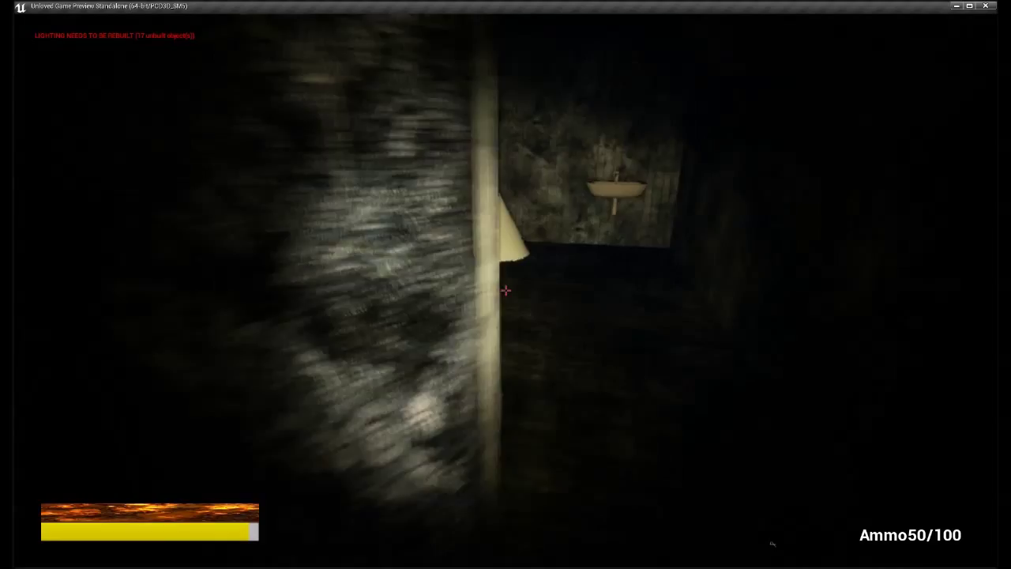
pyautogui.press('w')
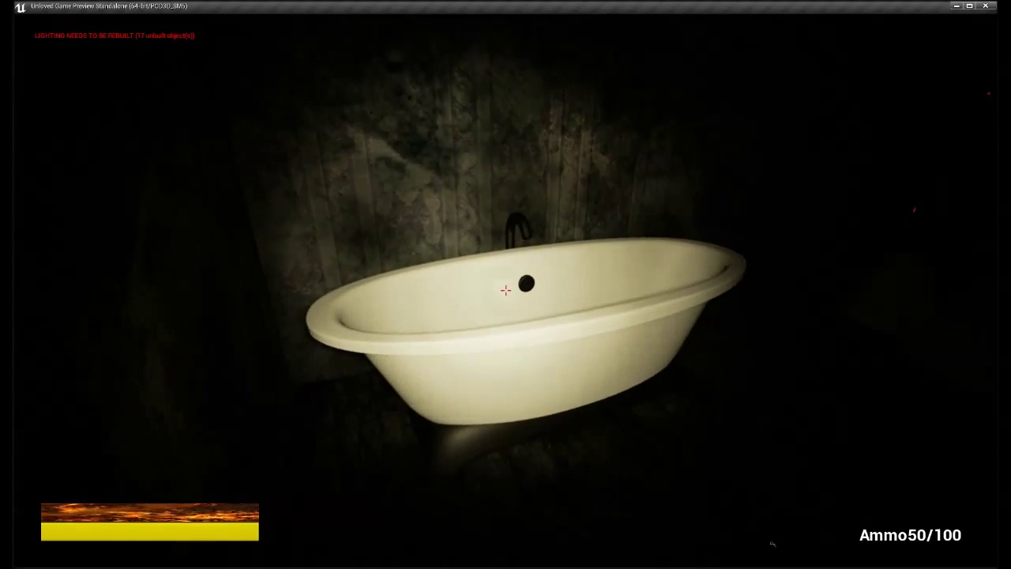
pyautogui.press('a')
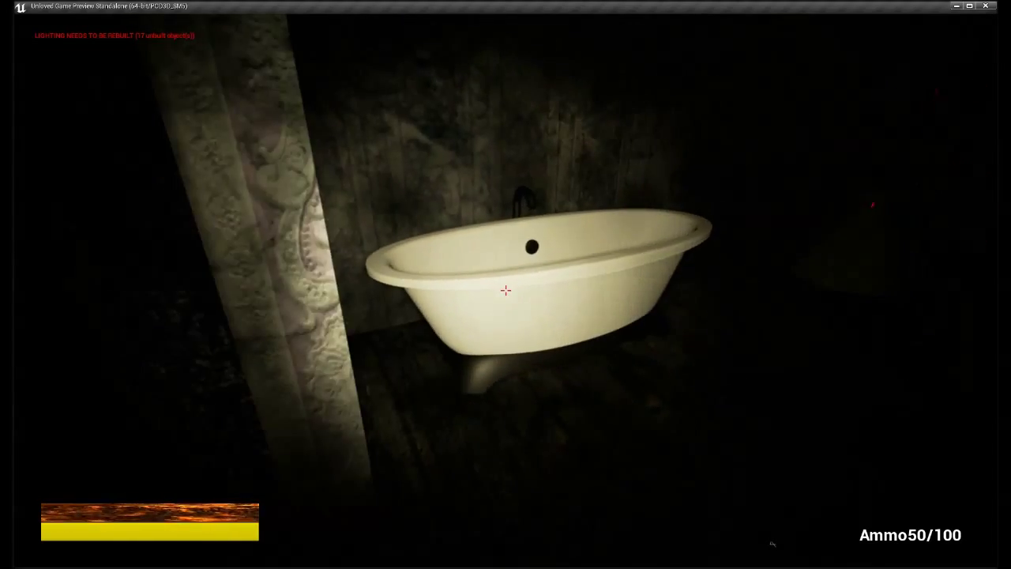
pyautogui.press('w')
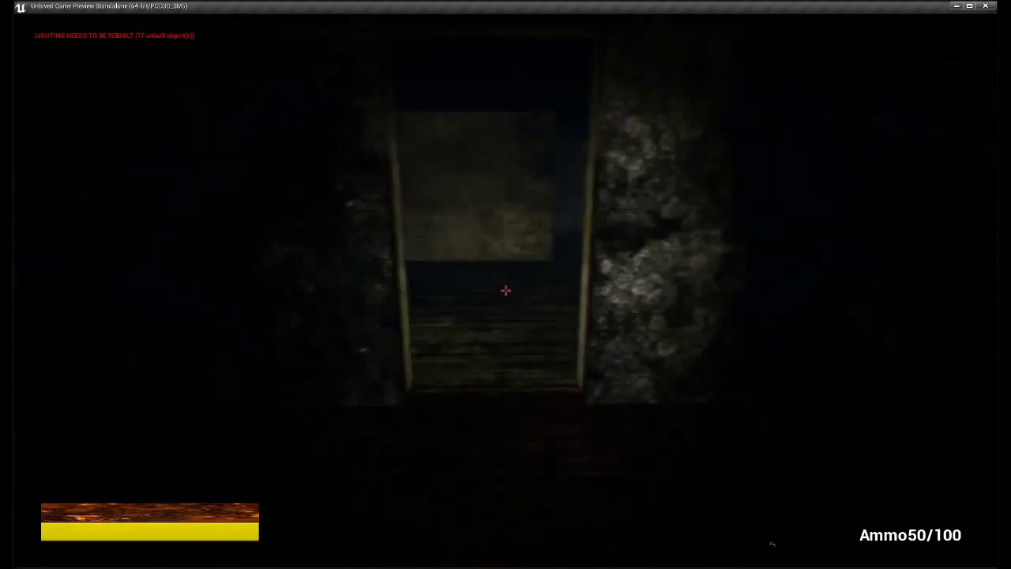
# Examine the wooden plank floor of the large room while crossing it to the opposite doorway
pyautogui.press('w')
pyautogui.press('w')
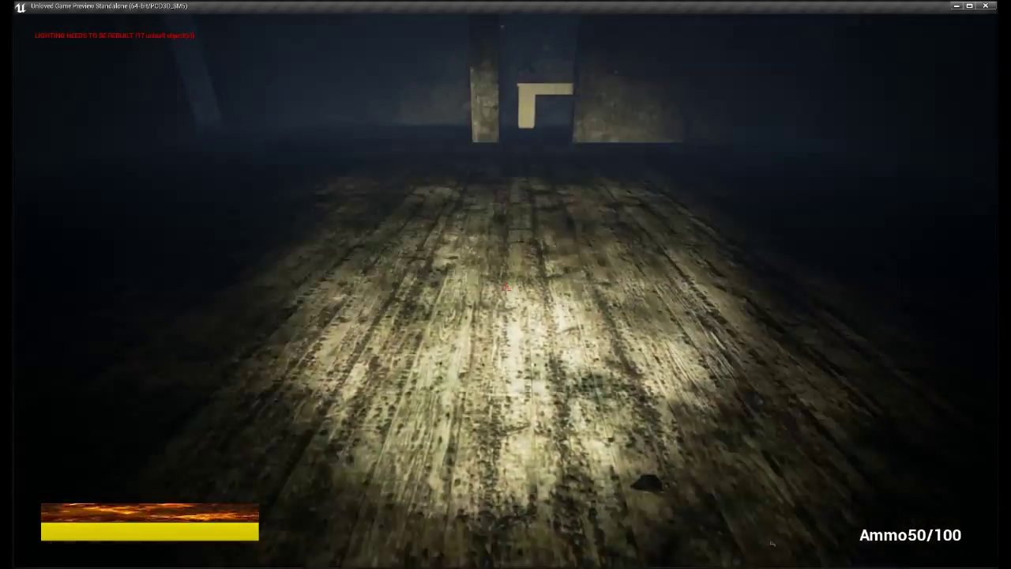
pyautogui.press('w')
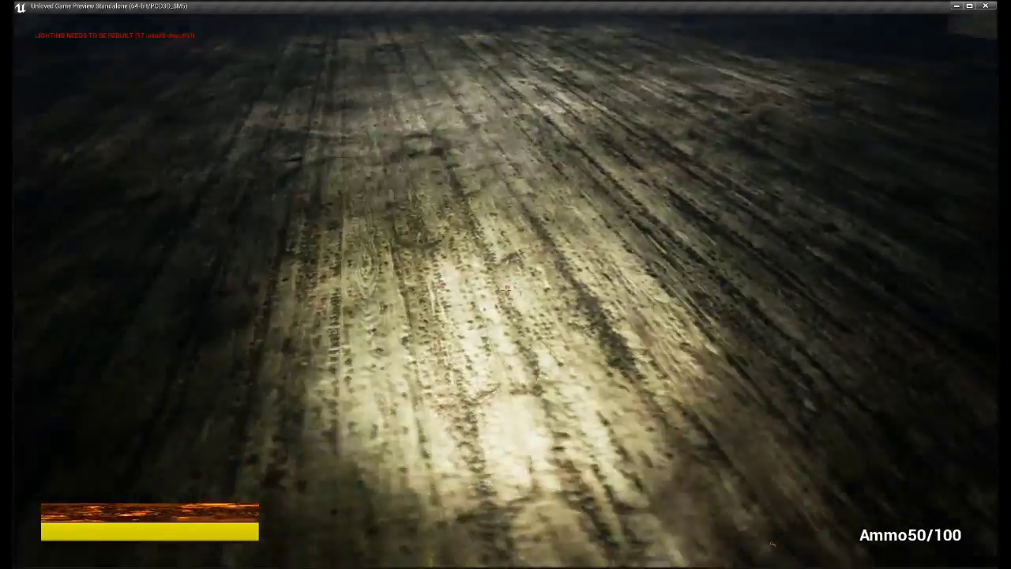
pyautogui.press('w')
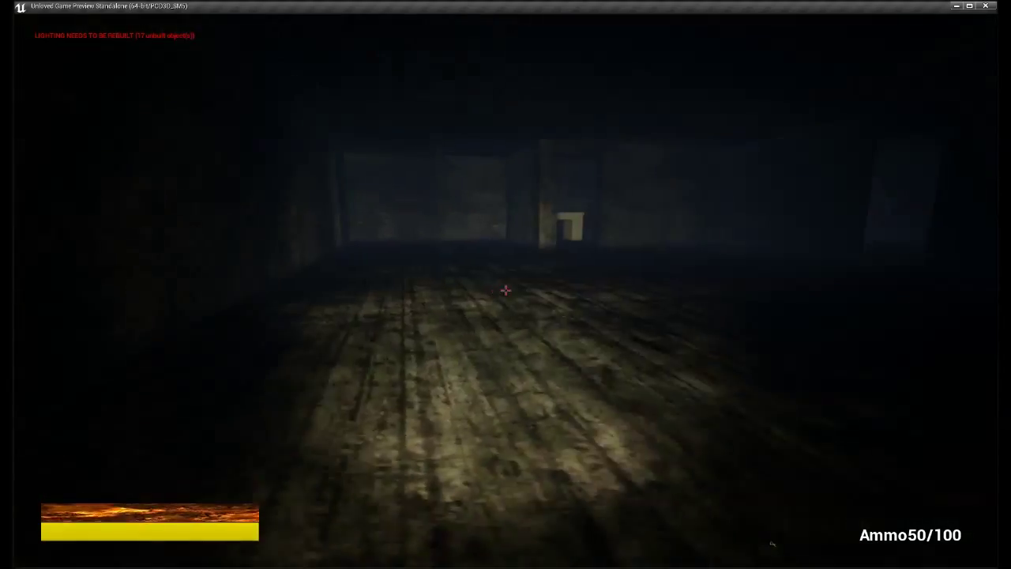
pyautogui.press('w')
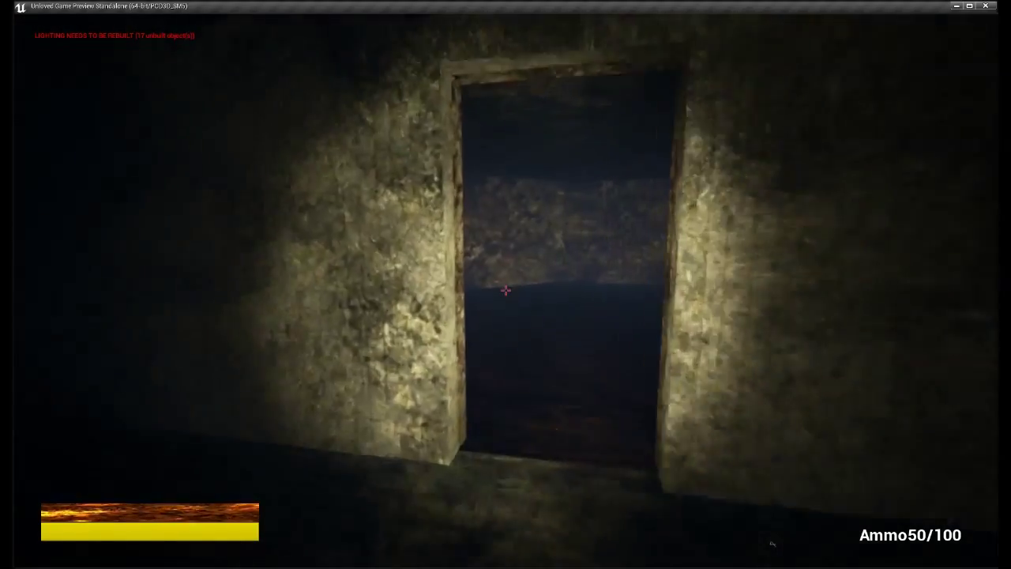
# Walk through the adjoining rooms and check their wall textures, window opening, doorways and floorboards
pyautogui.press('w')
pyautogui.press('w')
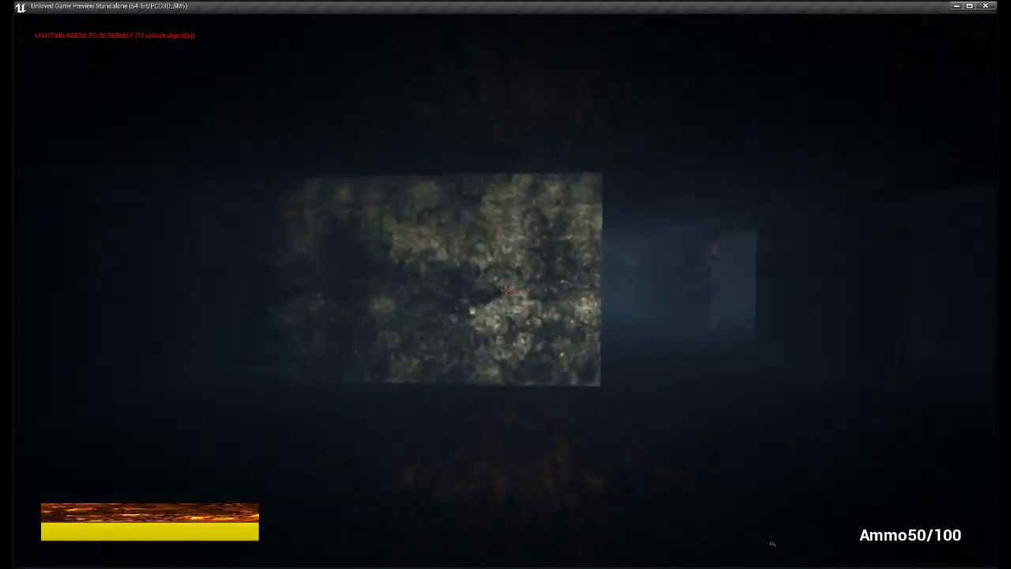
pyautogui.press('w')
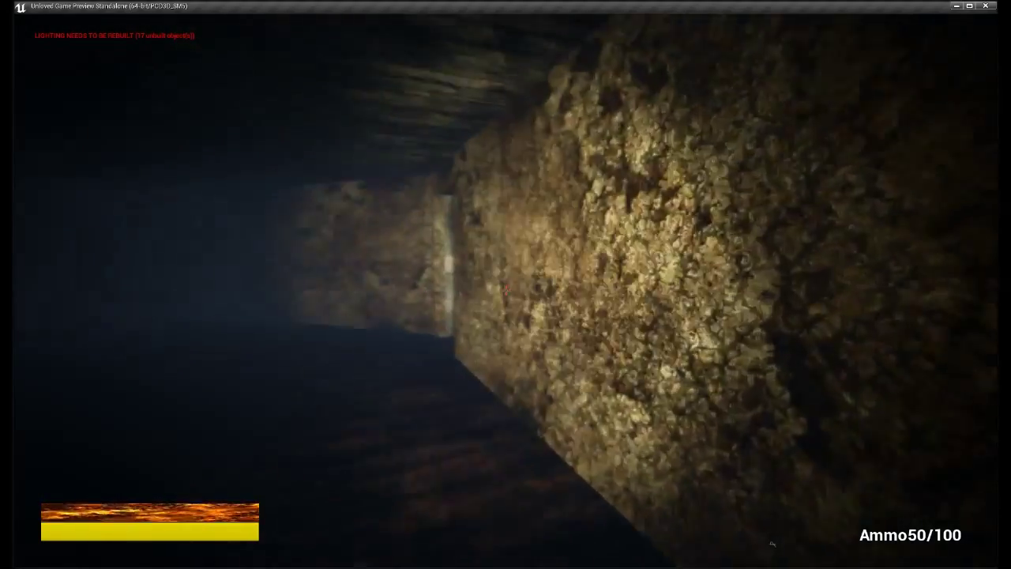
pyautogui.press('w')
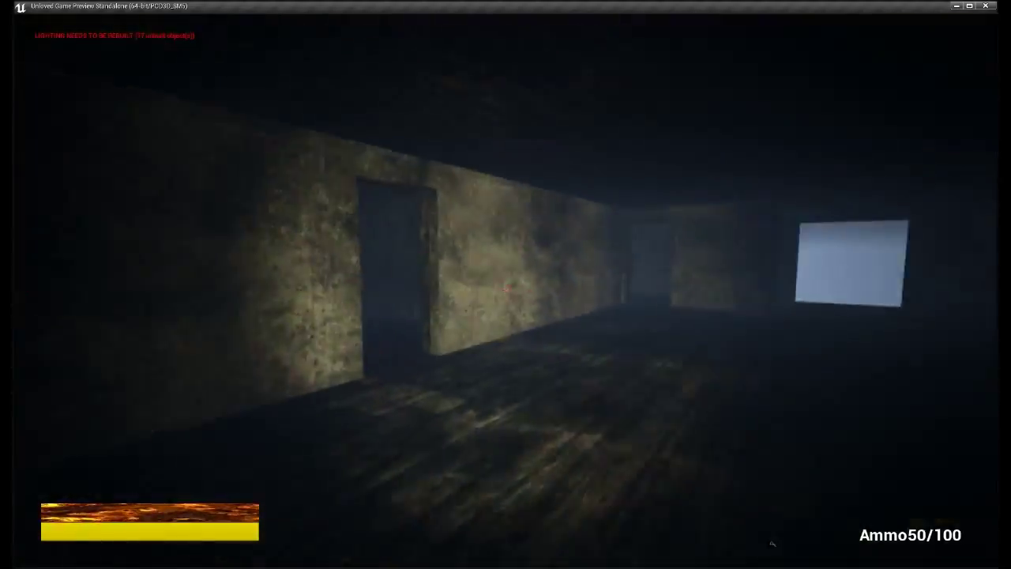
pyautogui.press('w')
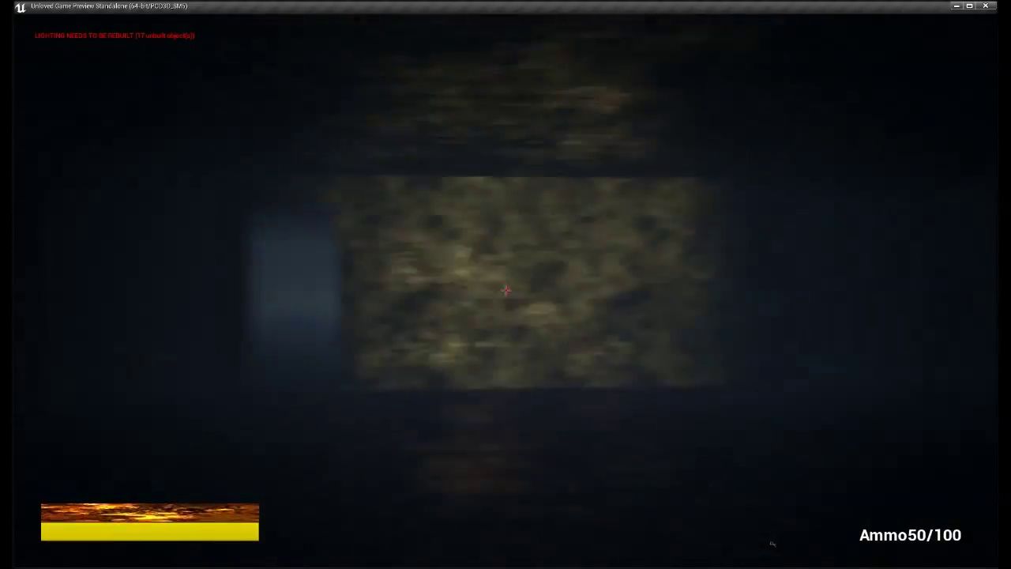
pyautogui.press('w')
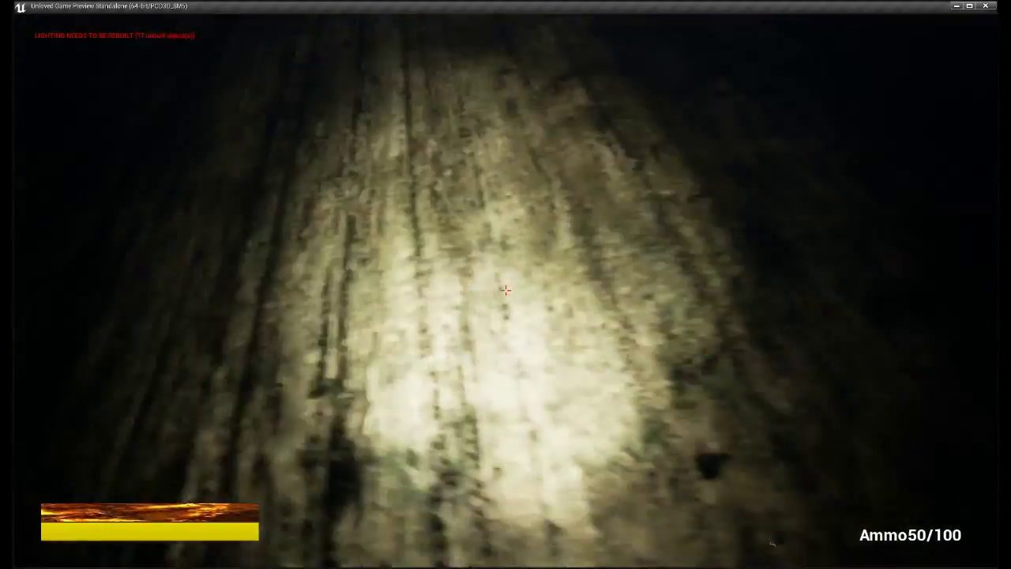
pyautogui.press('w')
pyautogui.press('ctrl')
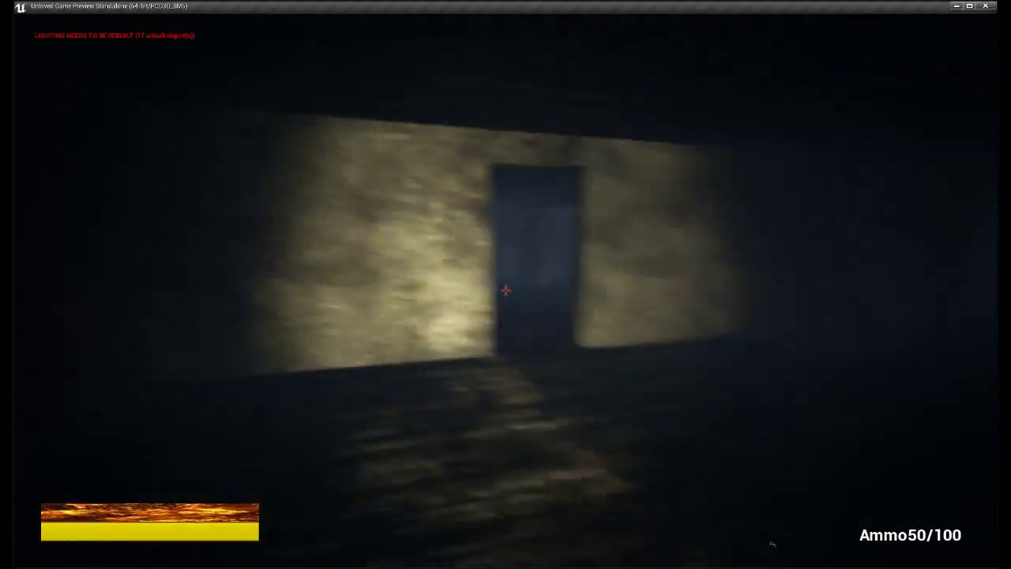
# Inspect the patterned wallpaper up close, including the wall behind the desk with the red glowing particles
pyautogui.press('w')
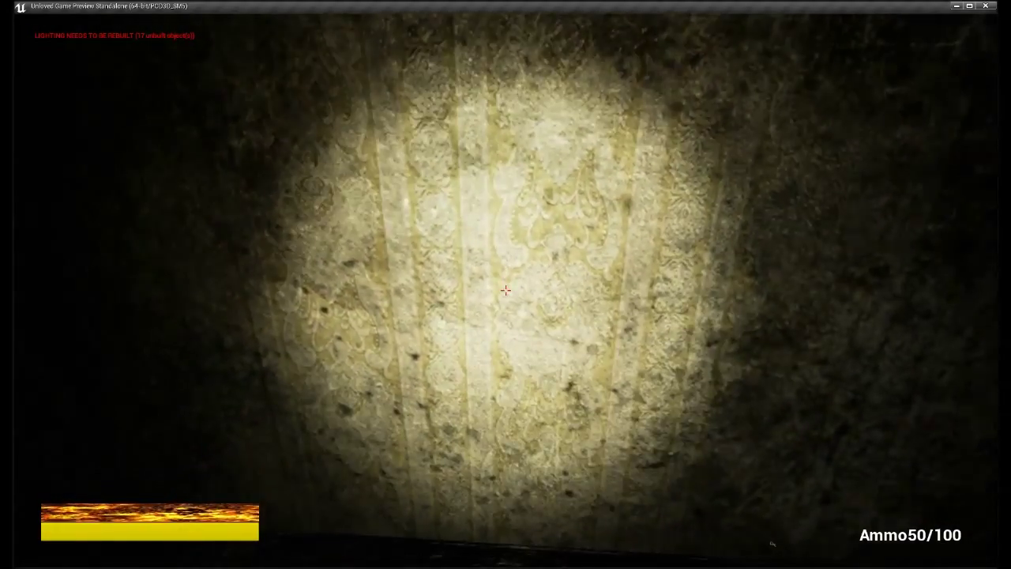
pyautogui.press('w')
pyautogui.press('w')
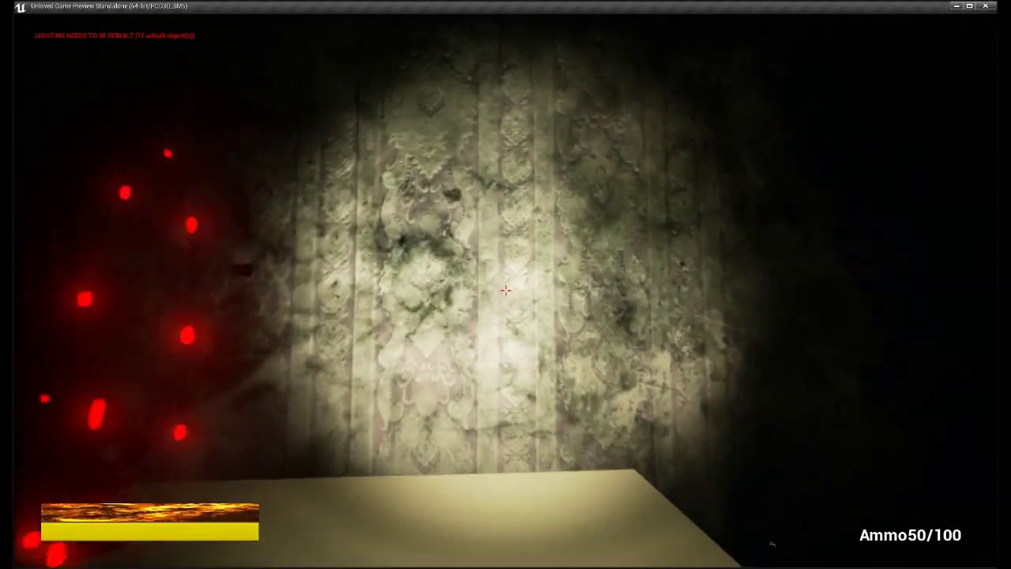
pyautogui.press('a')
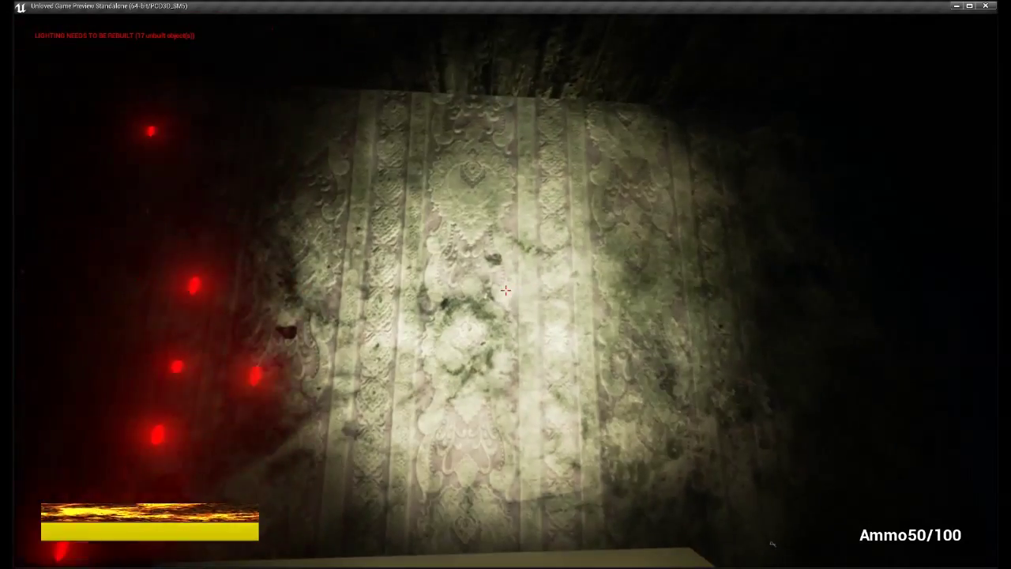
pyautogui.press('s')
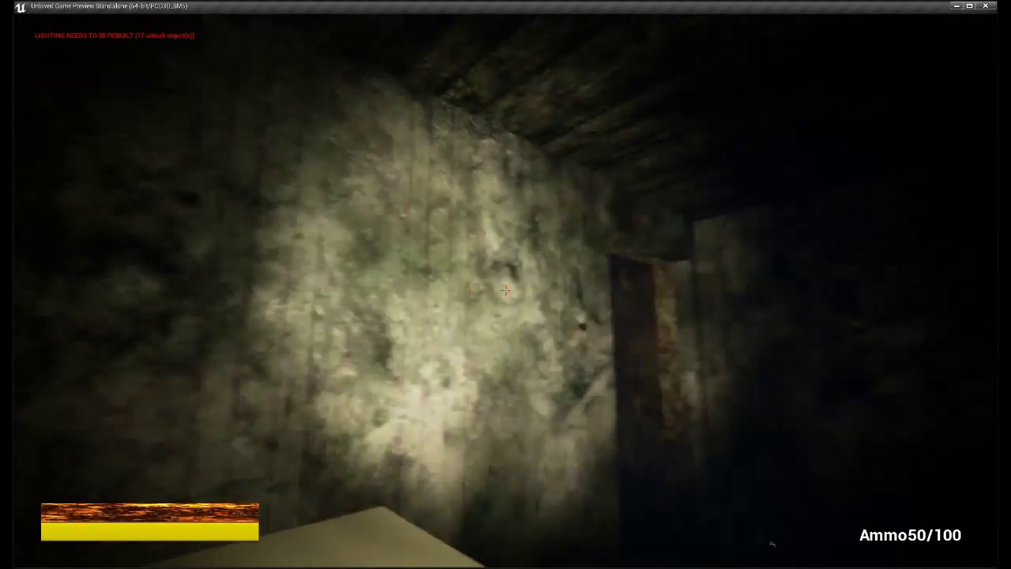
# Examine the stained plaster walls and wooden ceiling of the small bathroom and the doorway wall facing it
pyautogui.press('w')
pyautogui.press('w')
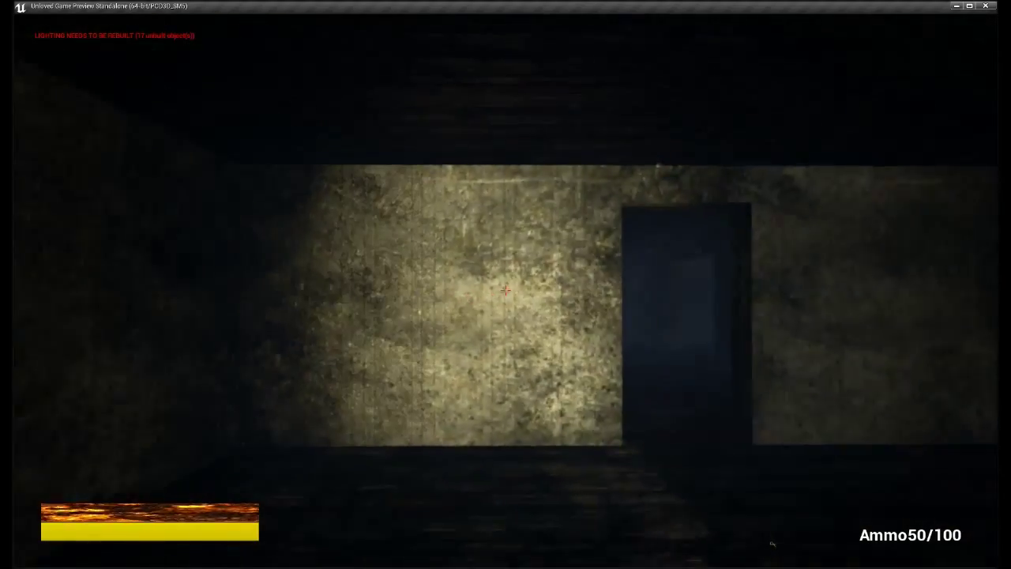
pyautogui.press('s')
pyautogui.press('w')
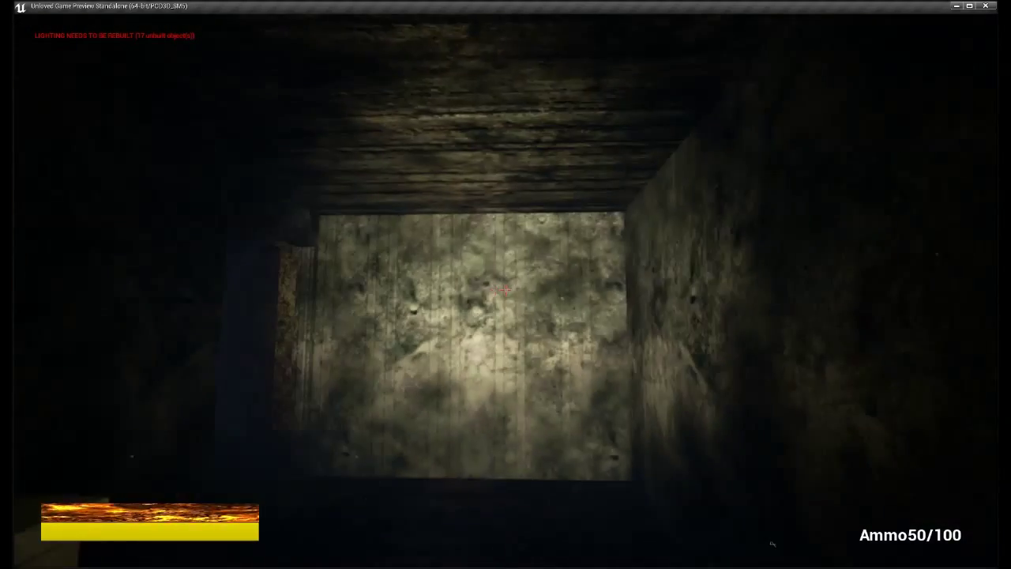
pyautogui.press('d')
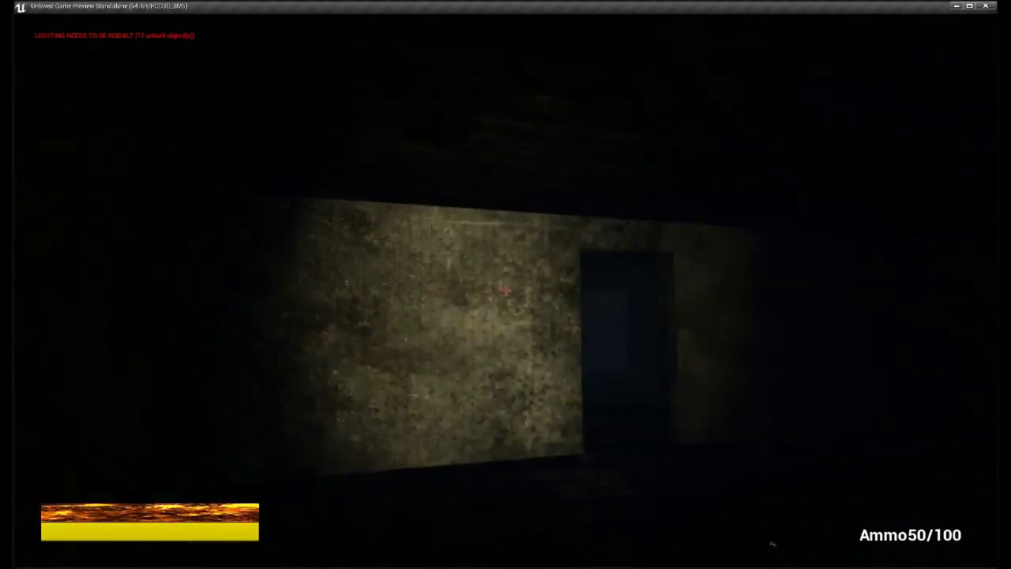
# Cross the large room to the patterned wallpaper and inspect how it meets the ceiling
pyautogui.press('w')
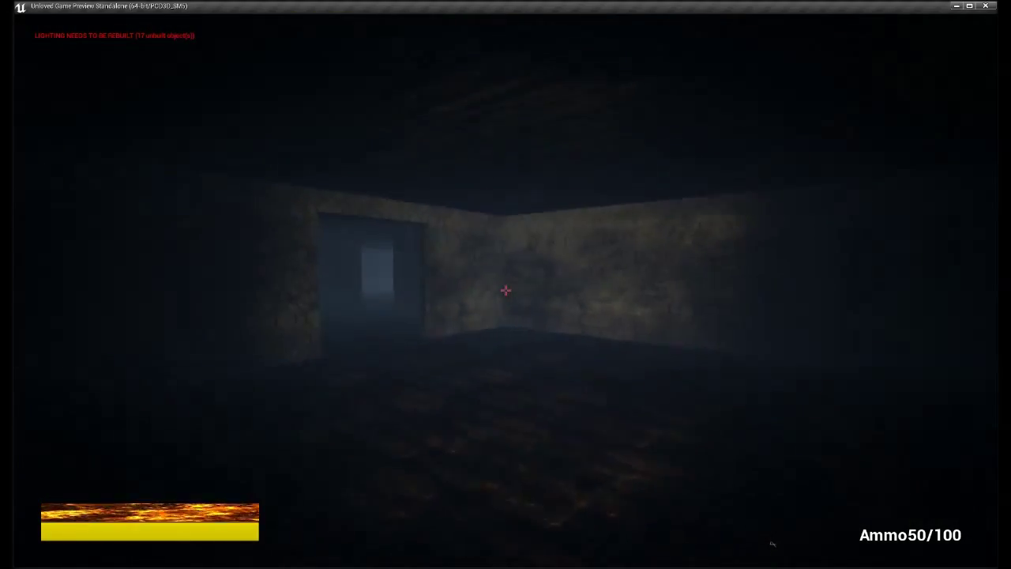
pyautogui.press('w')
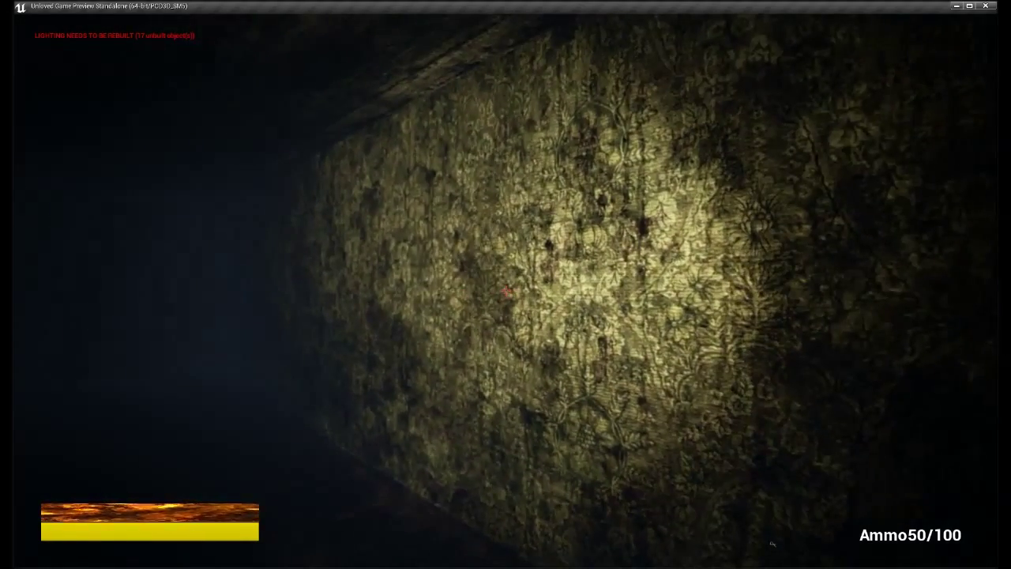
pyautogui.press('w')
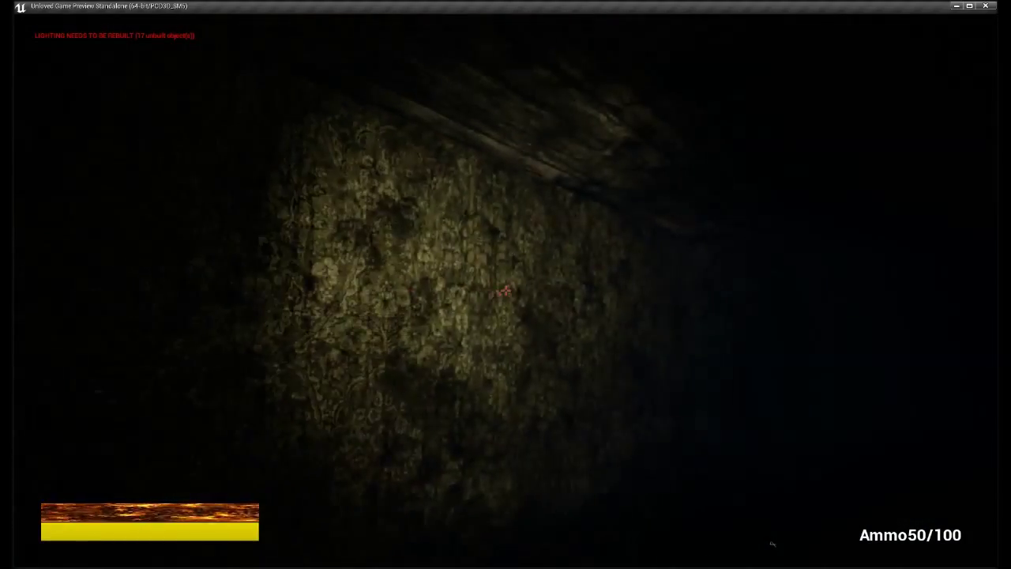
pyautogui.press('w')
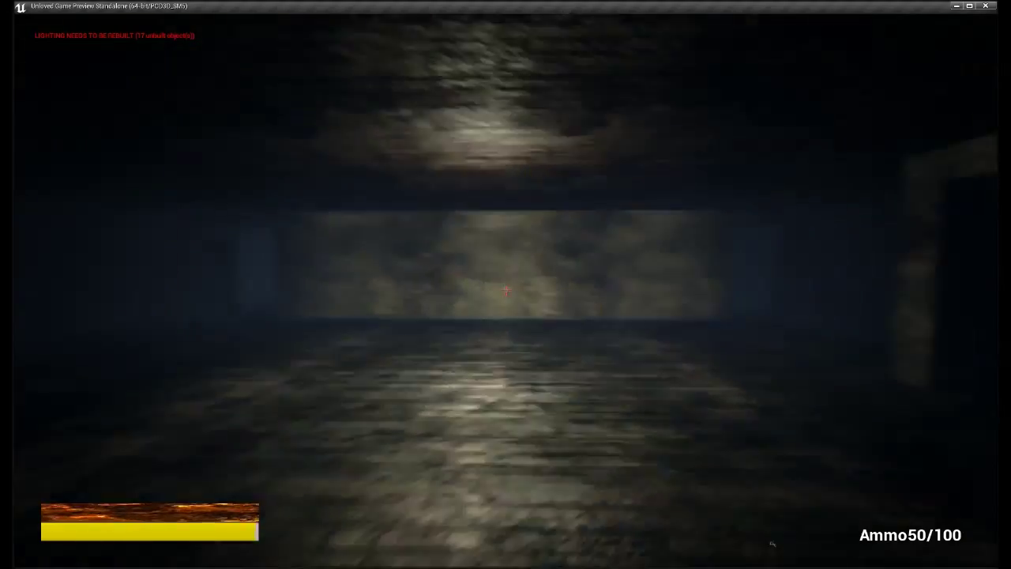
# Run through the rooms with peeling walls and check their wide doorways, window opening and reddish floorboards
pyautogui.hotkey('shift', 'w')
pyautogui.press('w')
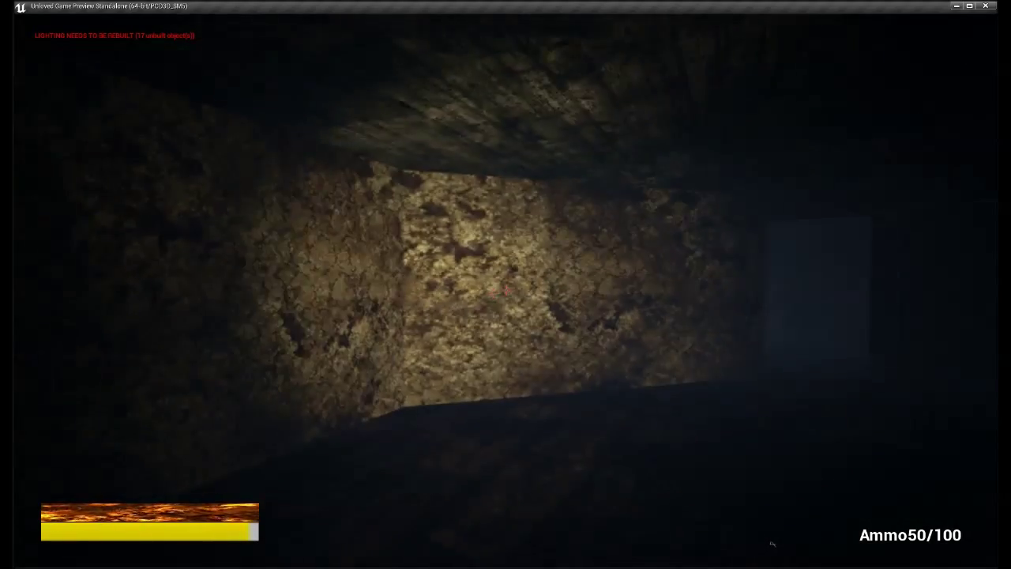
pyautogui.press('w')
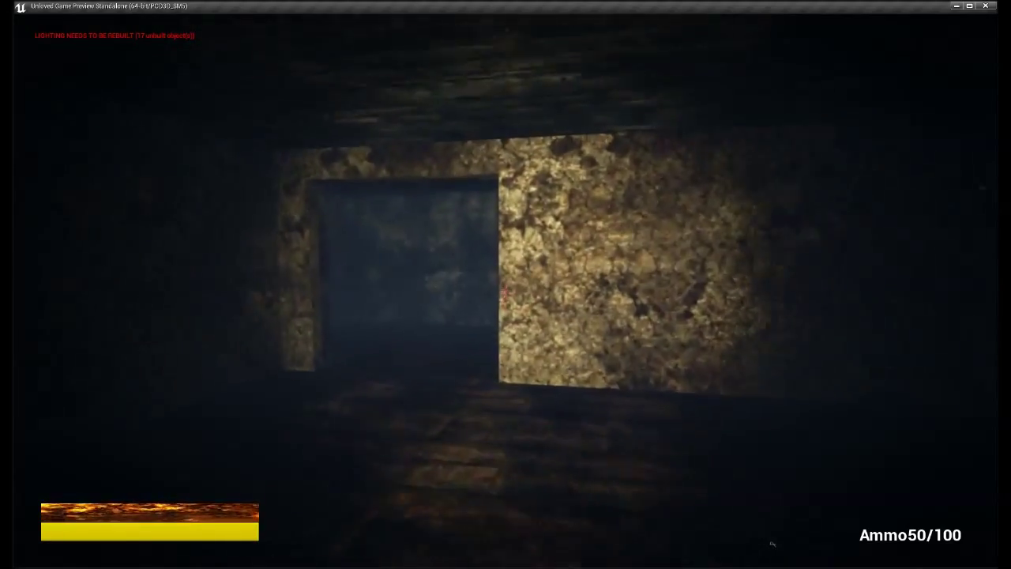
pyautogui.press('w')
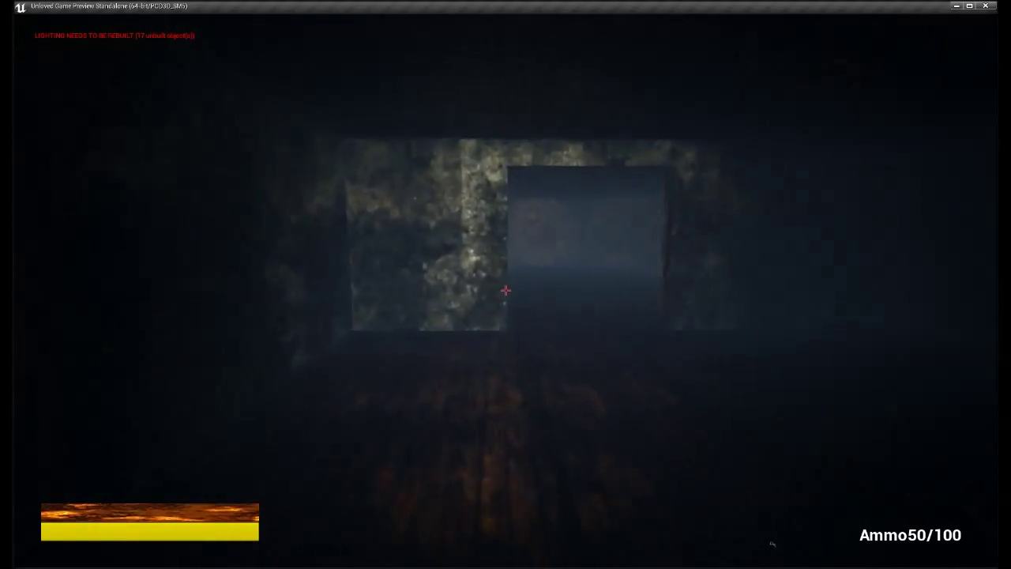
pyautogui.press('w')
pyautogui.press('w')
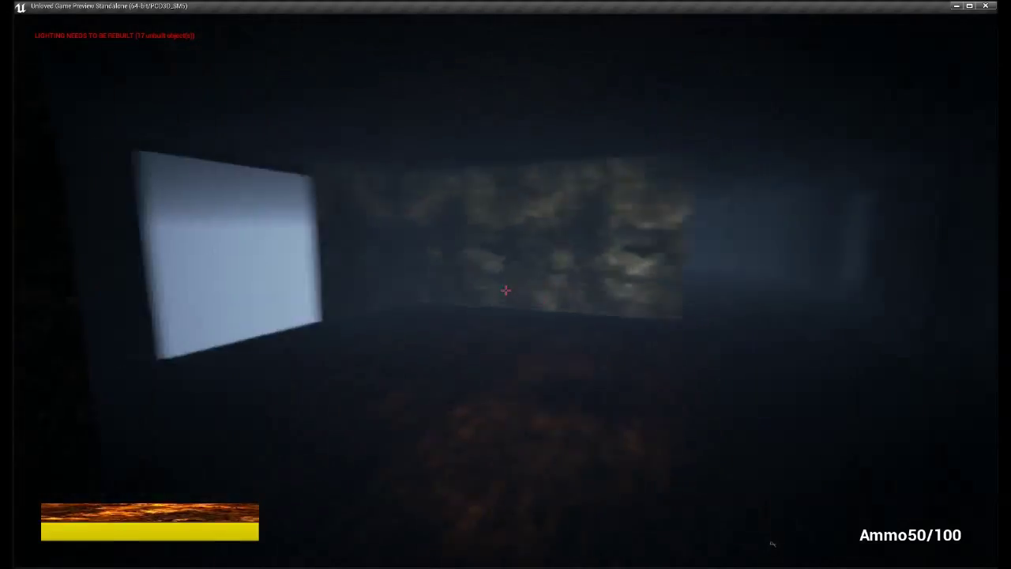
pyautogui.press('w')
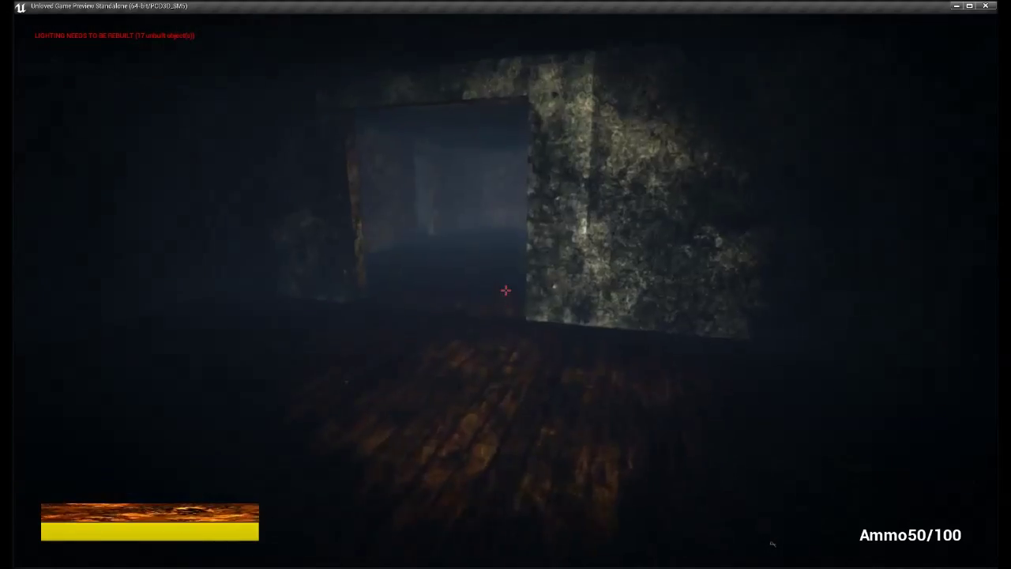
pyautogui.press('w')
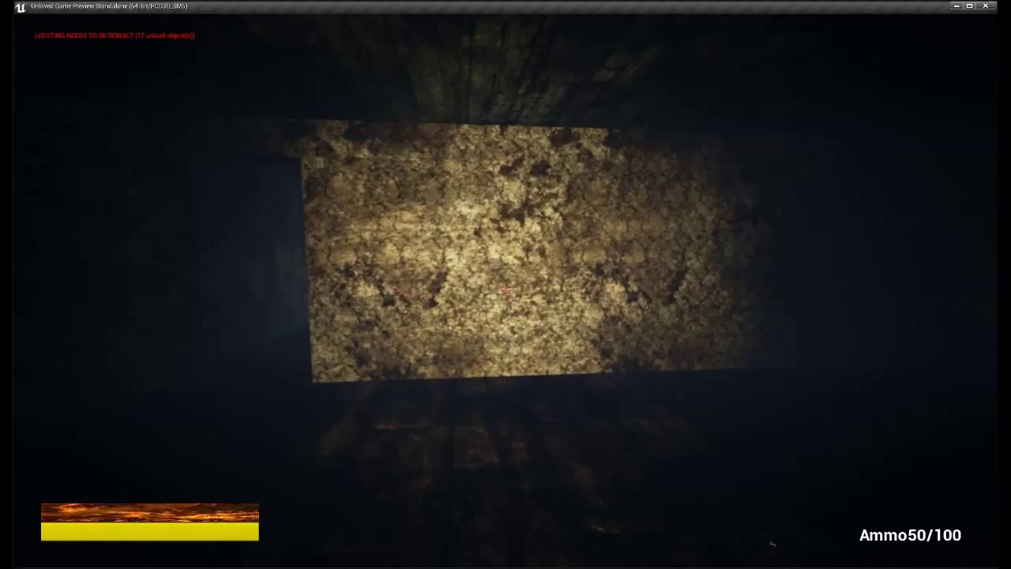
# Inspect the wooden ceiling and plank floor of the large room next to the bathroom doorway
pyautogui.press('w')
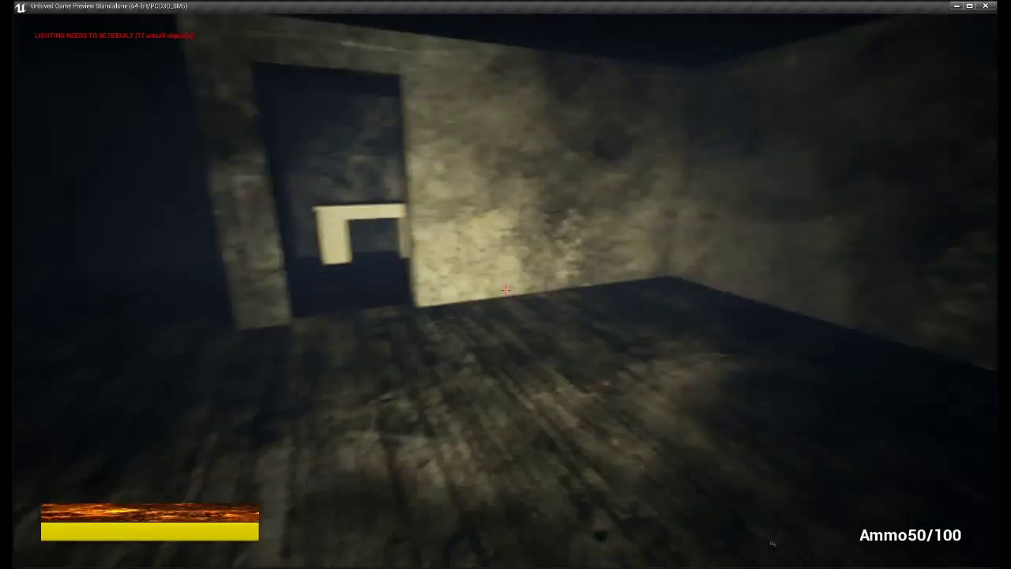
pyautogui.press('w')
pyautogui.press('w')
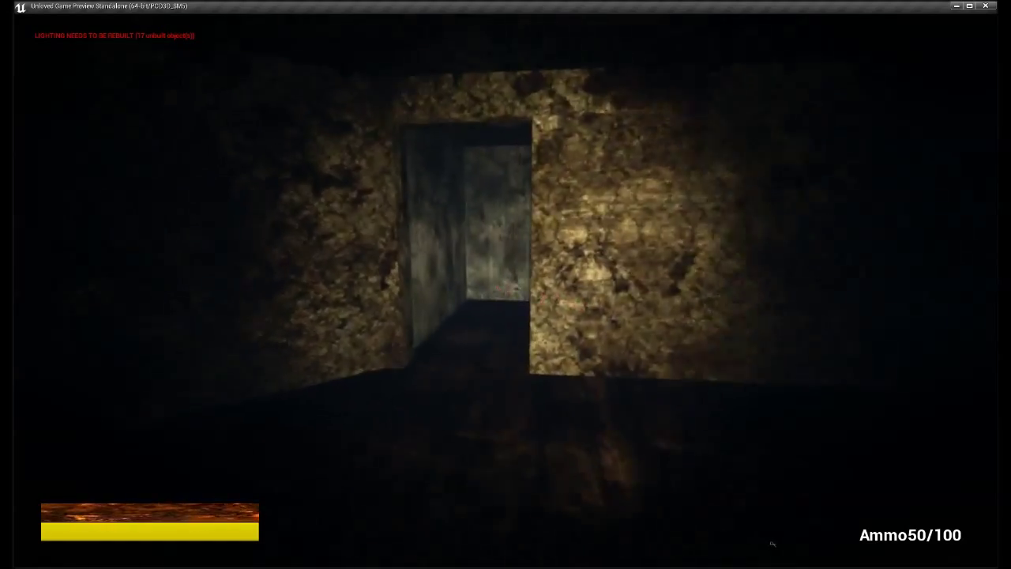
pyautogui.press('w')
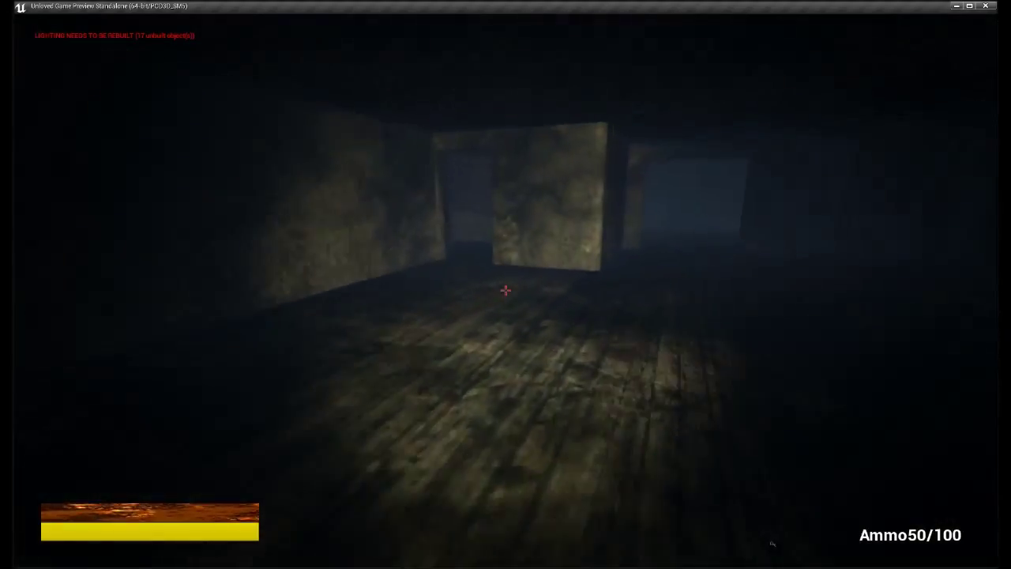
pyautogui.press('space')
pyautogui.press('space')
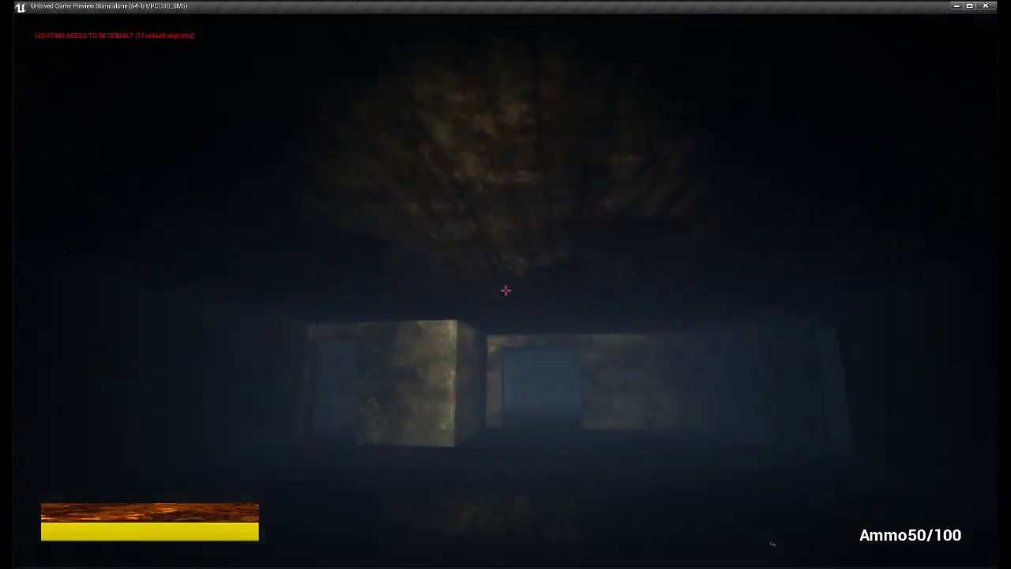
pyautogui.press('w')
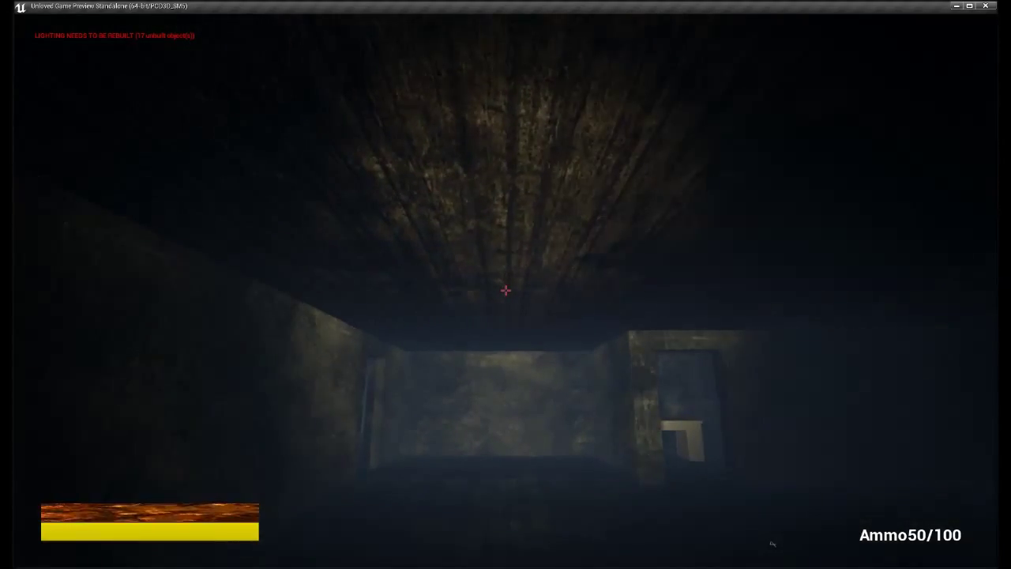
pyautogui.moveTo(506, 291)
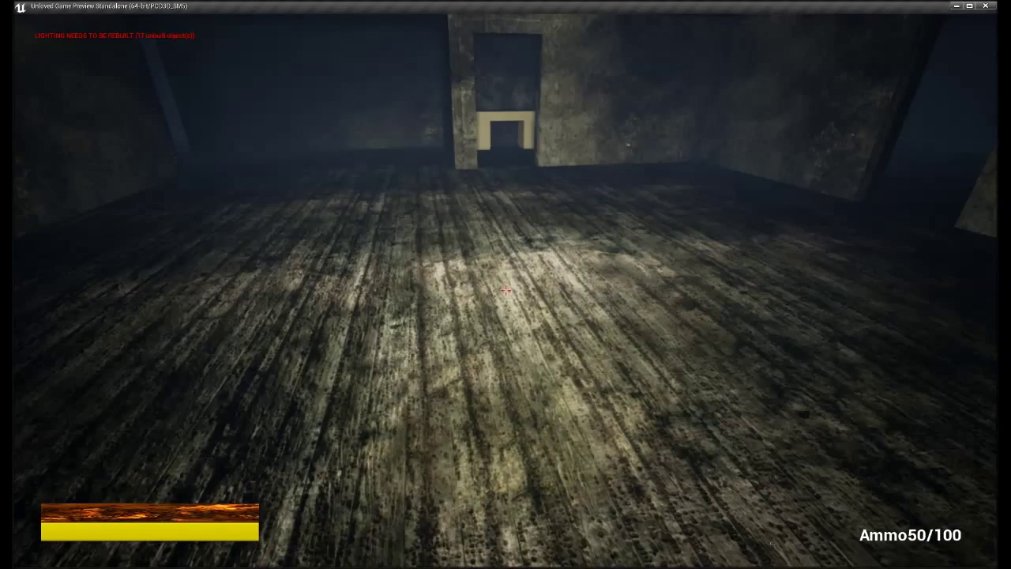
# Exit the game preview, open the M_Wood04 material instance from the Materials folder and tilt its preview plane
pyautogui.press('Escape')
pyautogui.click(41, 403)
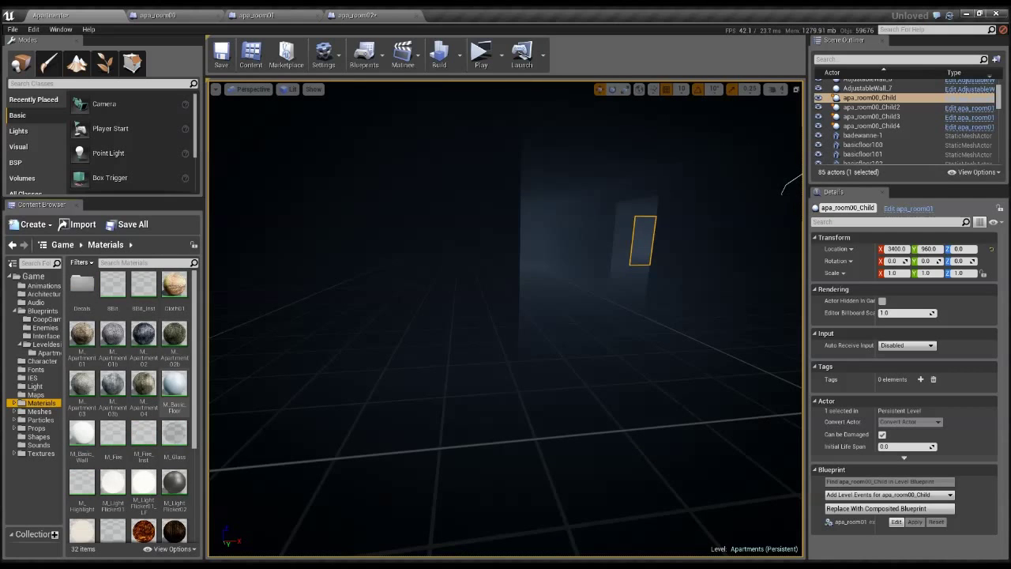
pyautogui.scroll(-3, 132, 407)
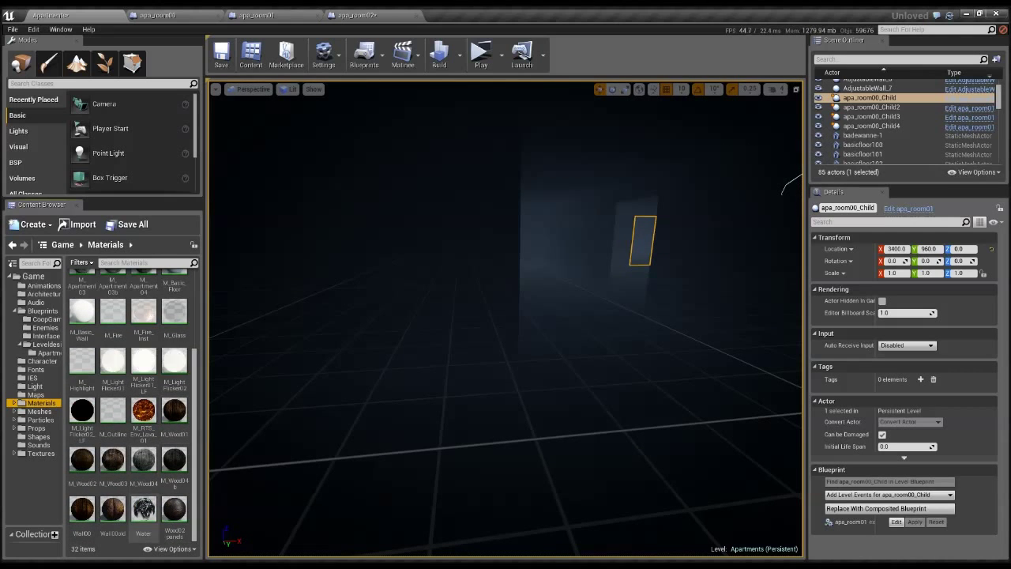
pyautogui.doubleClick(143, 461)
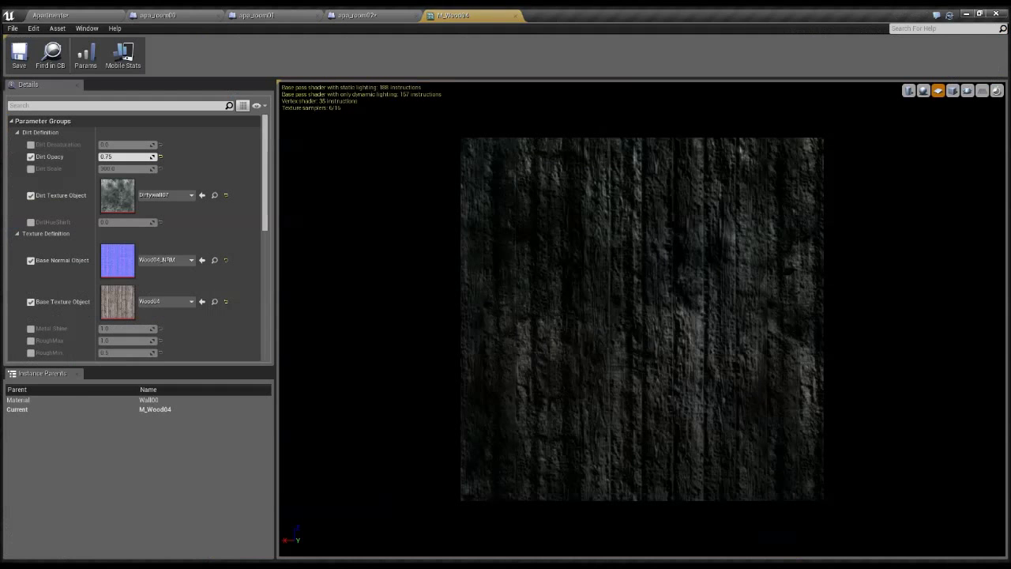
pyautogui.moveTo(584, 332); pyautogui.dragTo(612, 292)
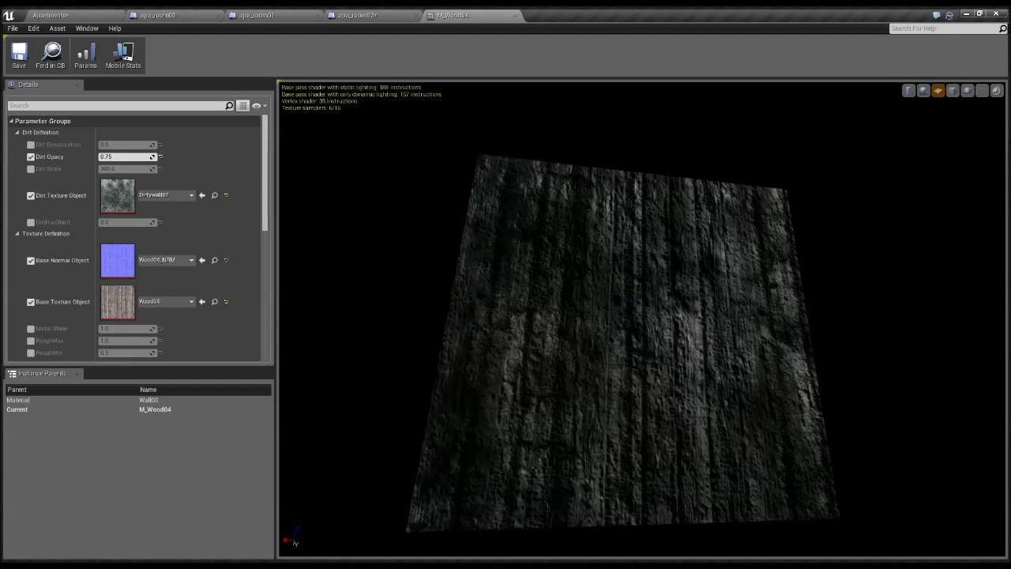
# Override the roughness range of M_Wood04, setting RoughMin to 0.0 and RoughMax to 0.5
pyautogui.scroll(-2, 190, 320)
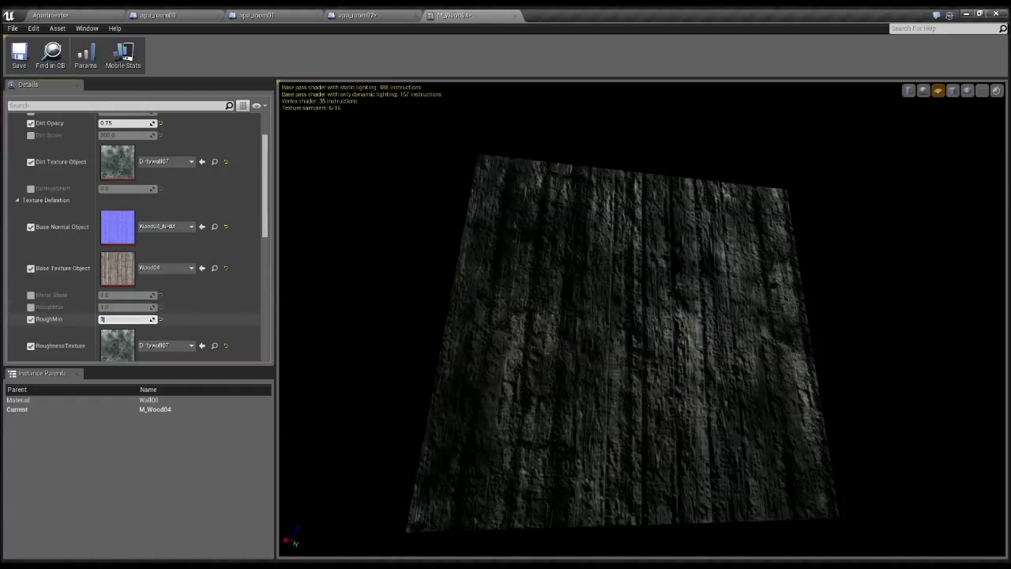
pyautogui.press('Return')
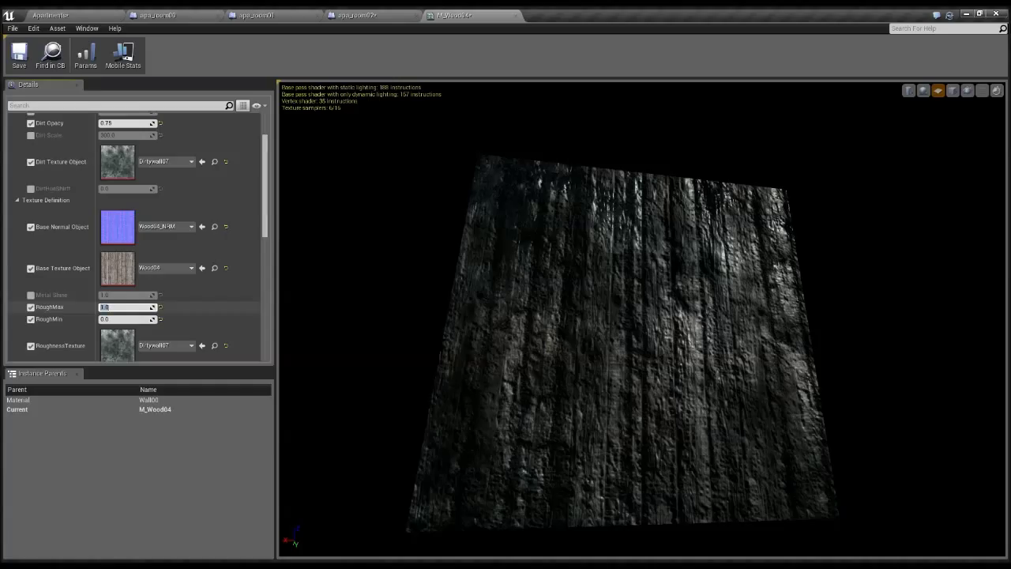
pyautogui.write('0.5')
pyautogui.press('Return')
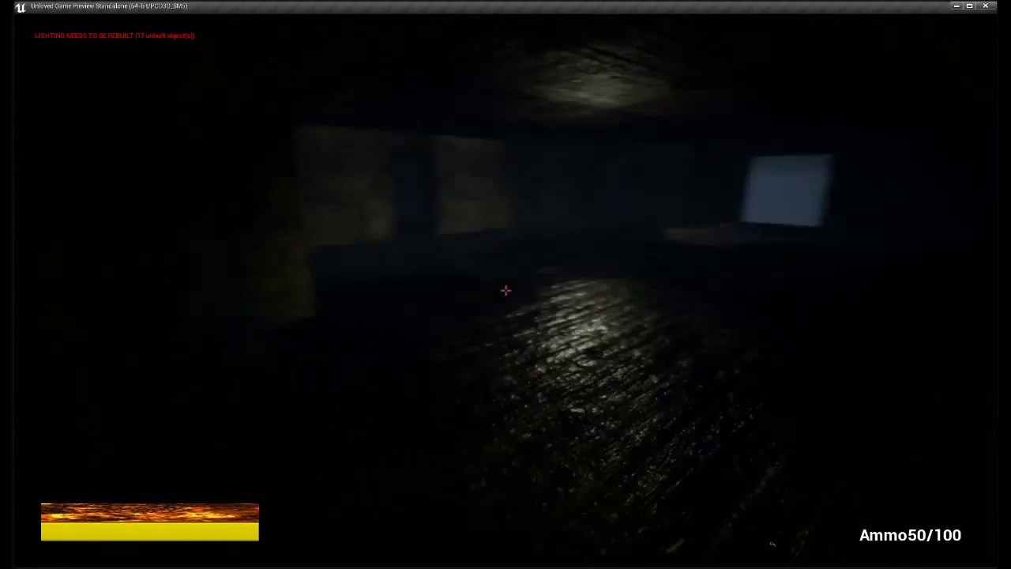
# Walk across the large room in the game preview to check the wooden floor's reflections under the flashlight
pyautogui.press('w')
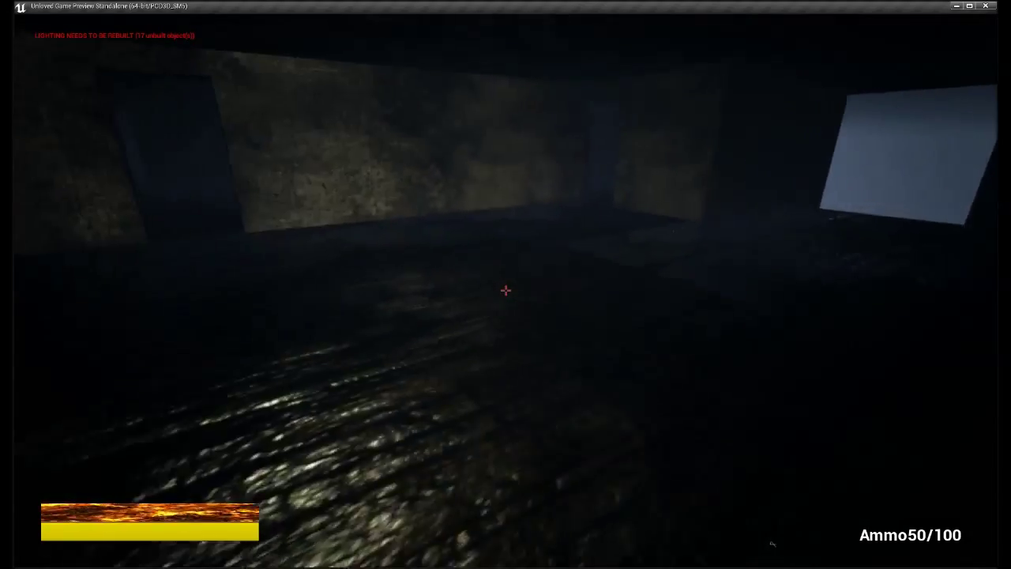
pyautogui.press('w')
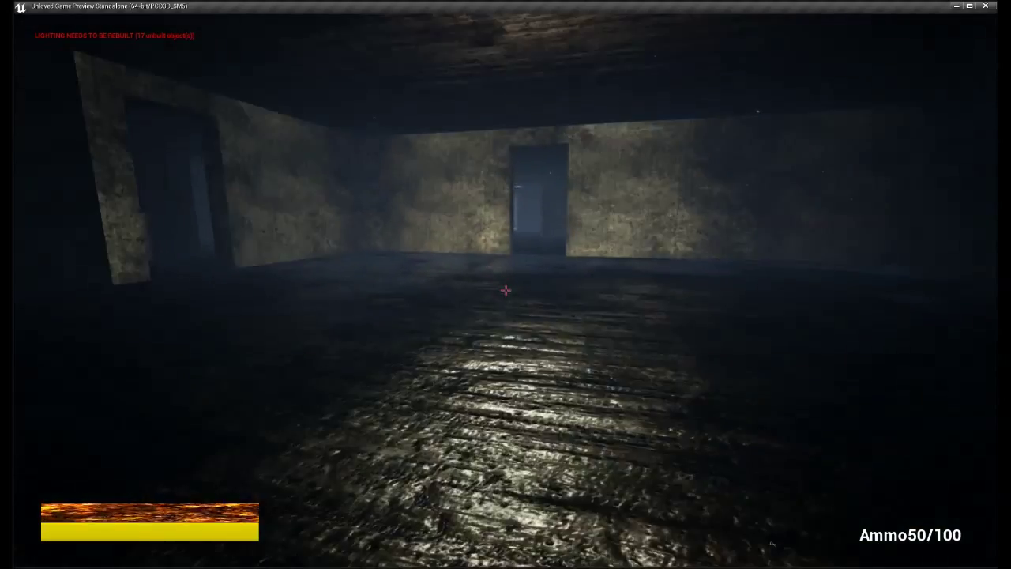
pyautogui.press('w')
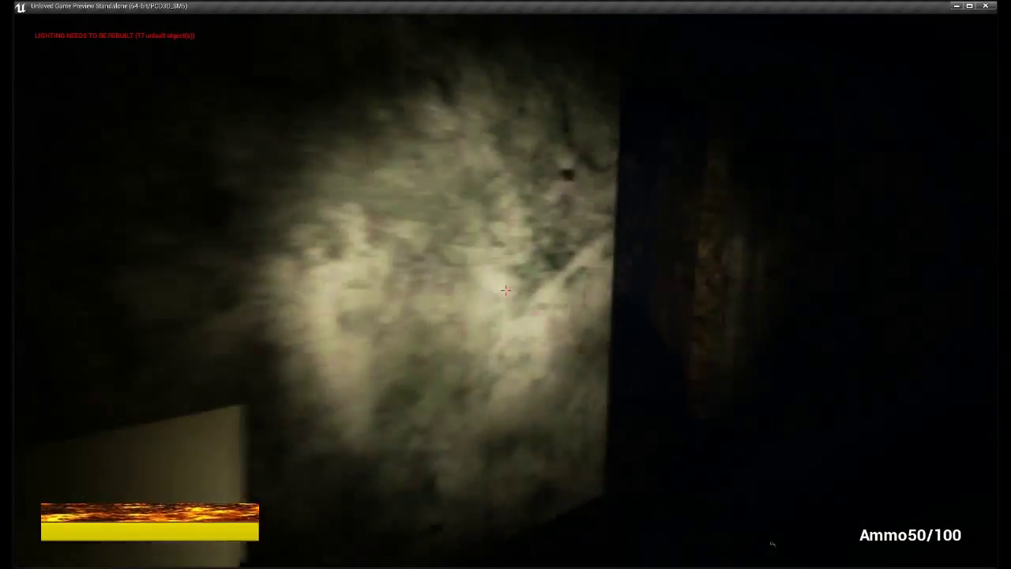